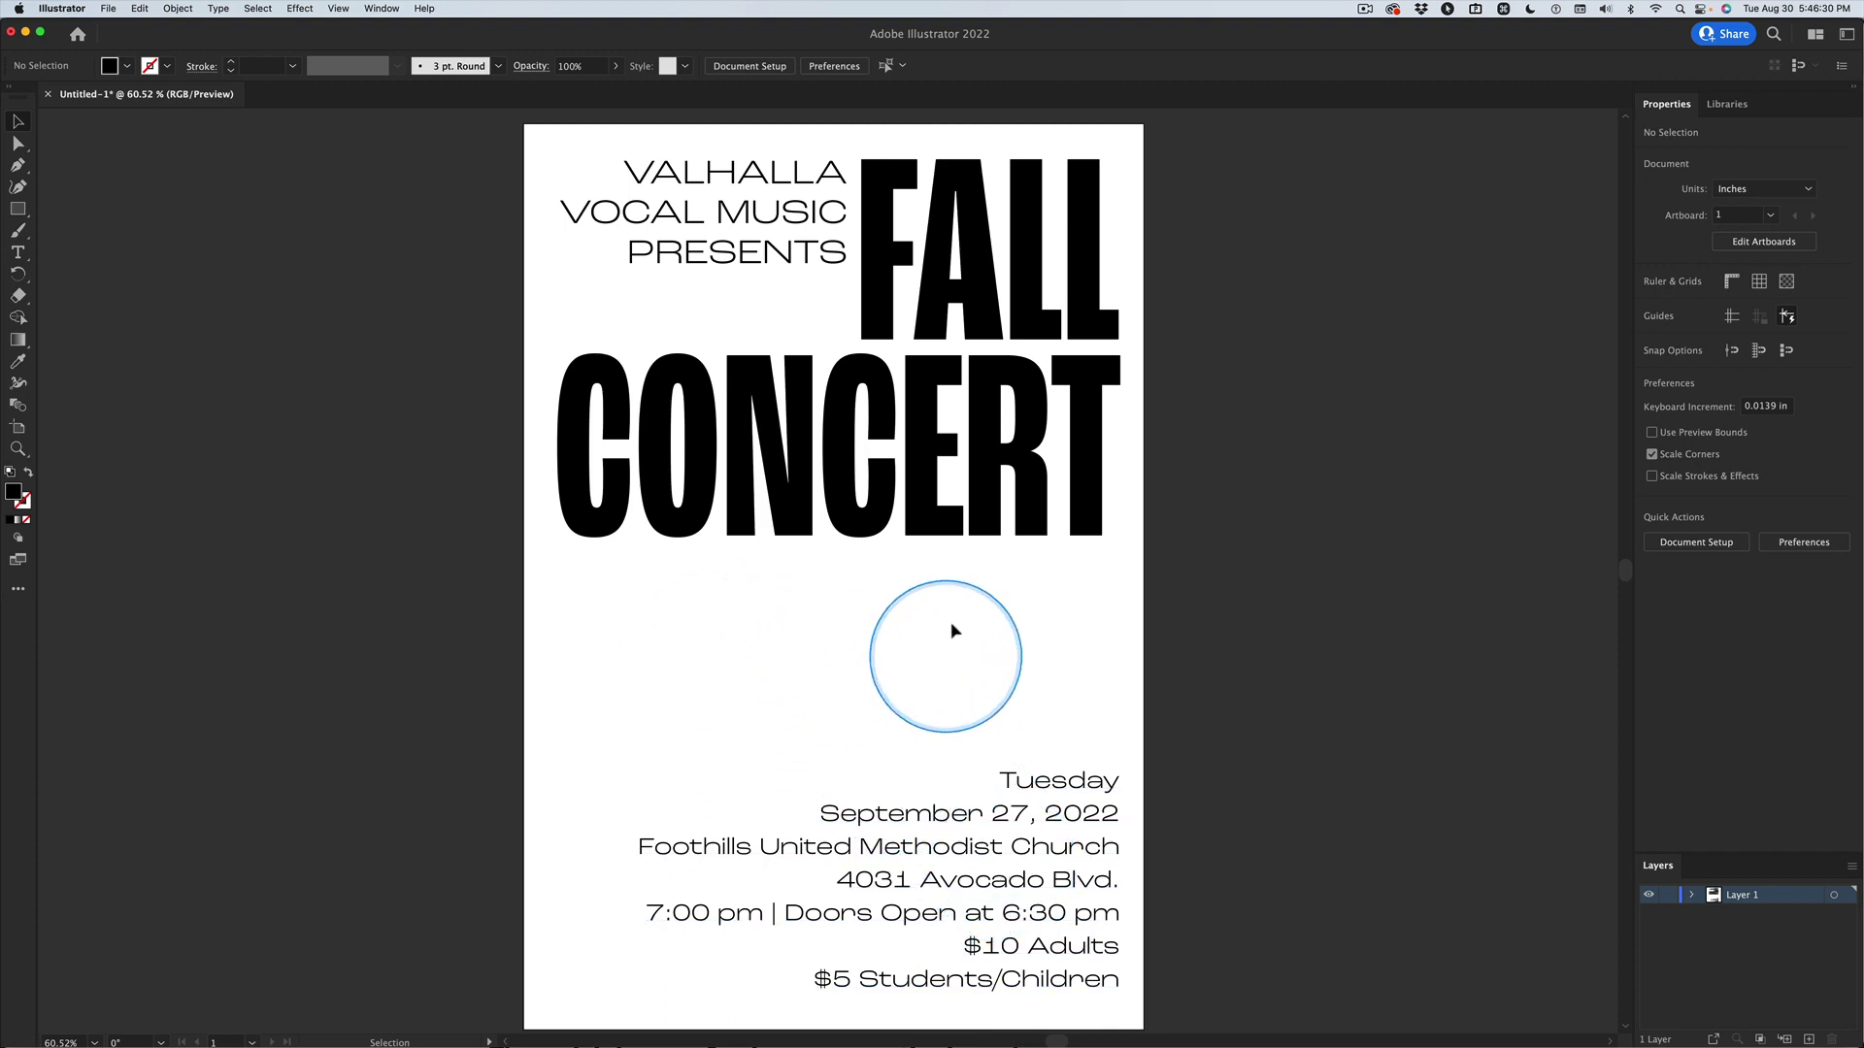
# - Switch from the concert poster to the Adobe Fonts Roc Grotesk page in Safari
pyautogui.press('super+Tab')
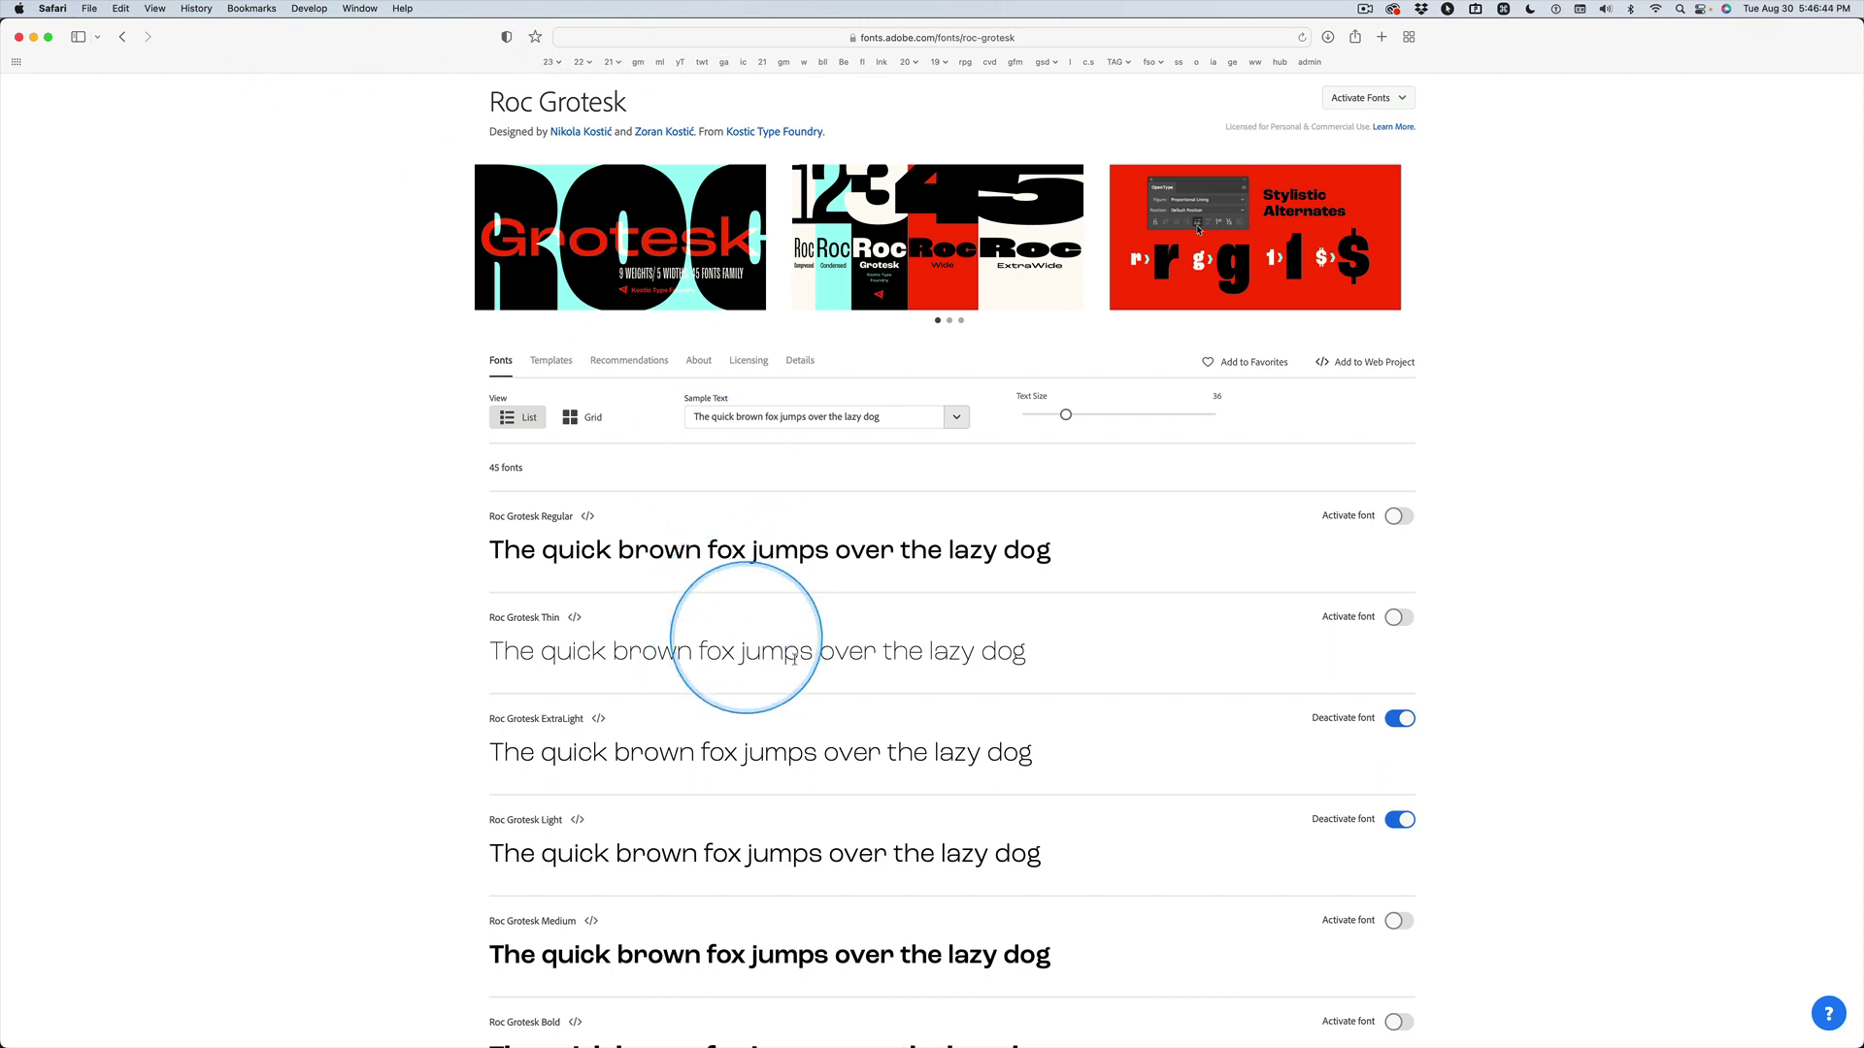
# - Scroll down the Roc Grotesk styles and toggle Medium on, then off again
pyautogui.scroll(-1, 864, 767)
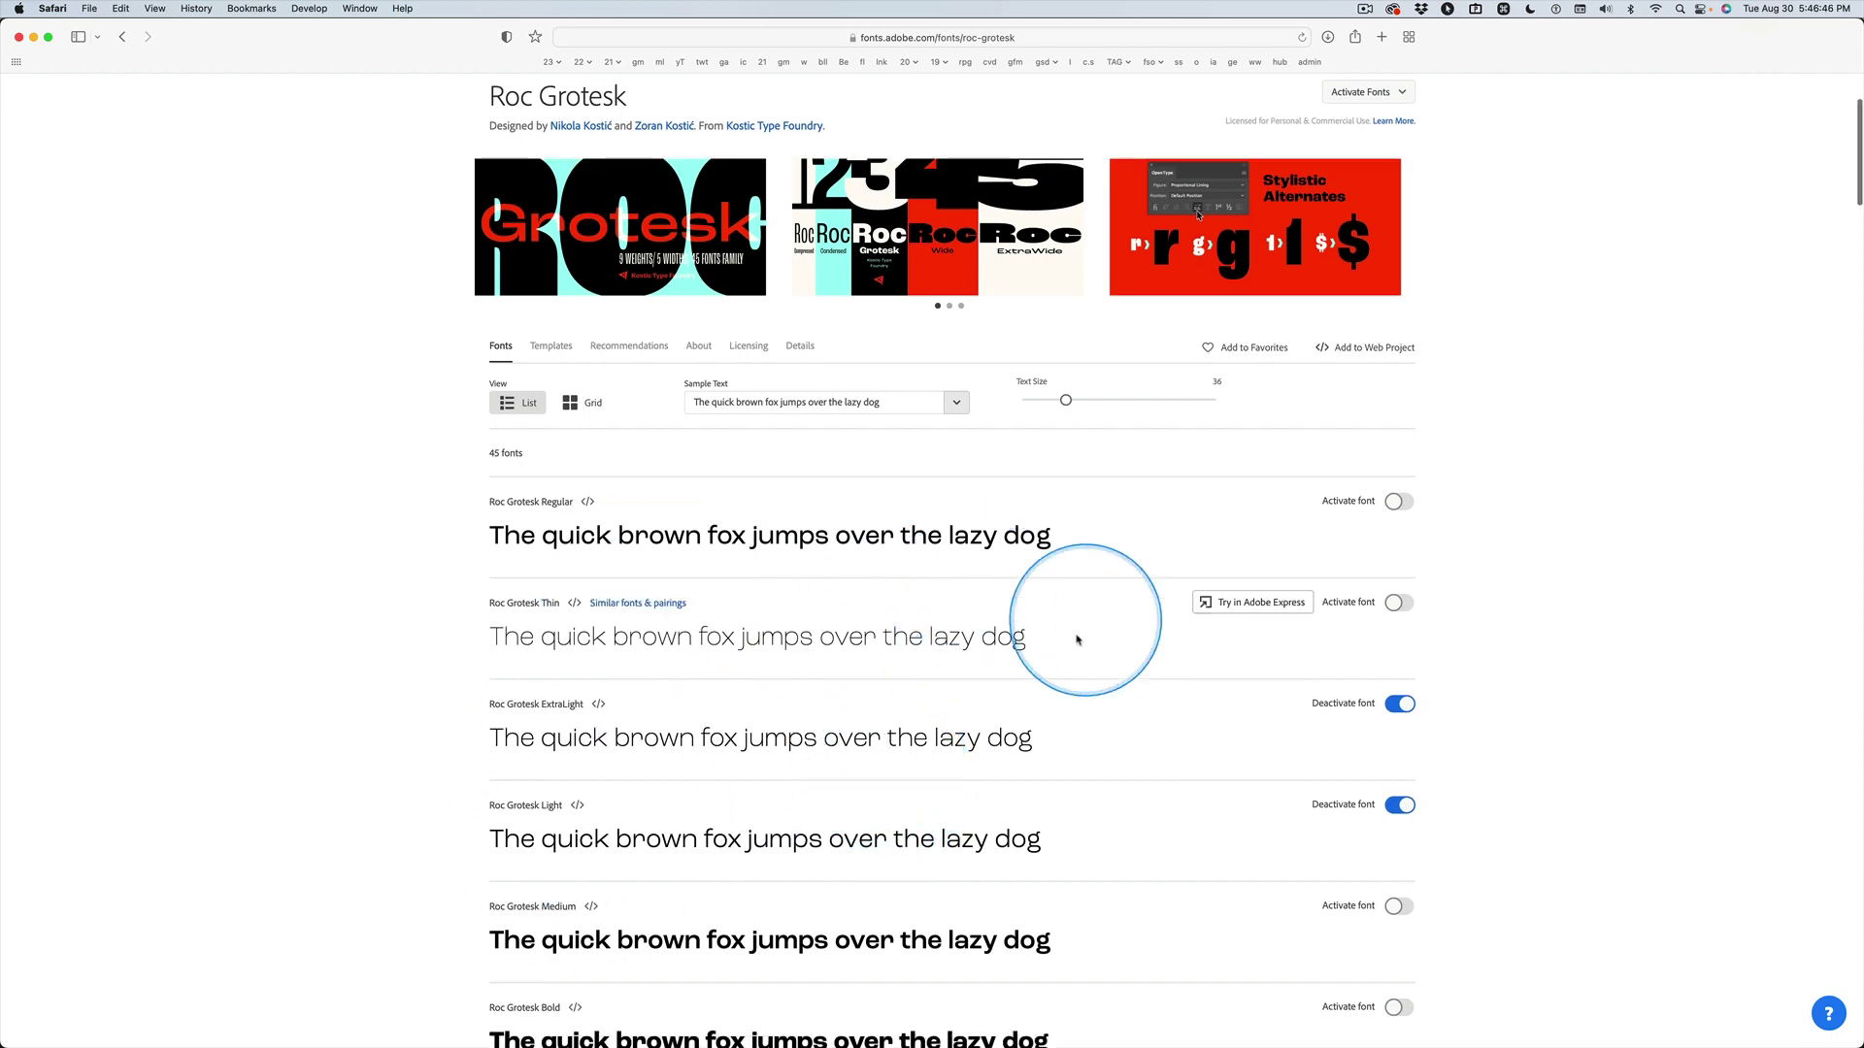
pyautogui.scroll(-5, 1144, 737)
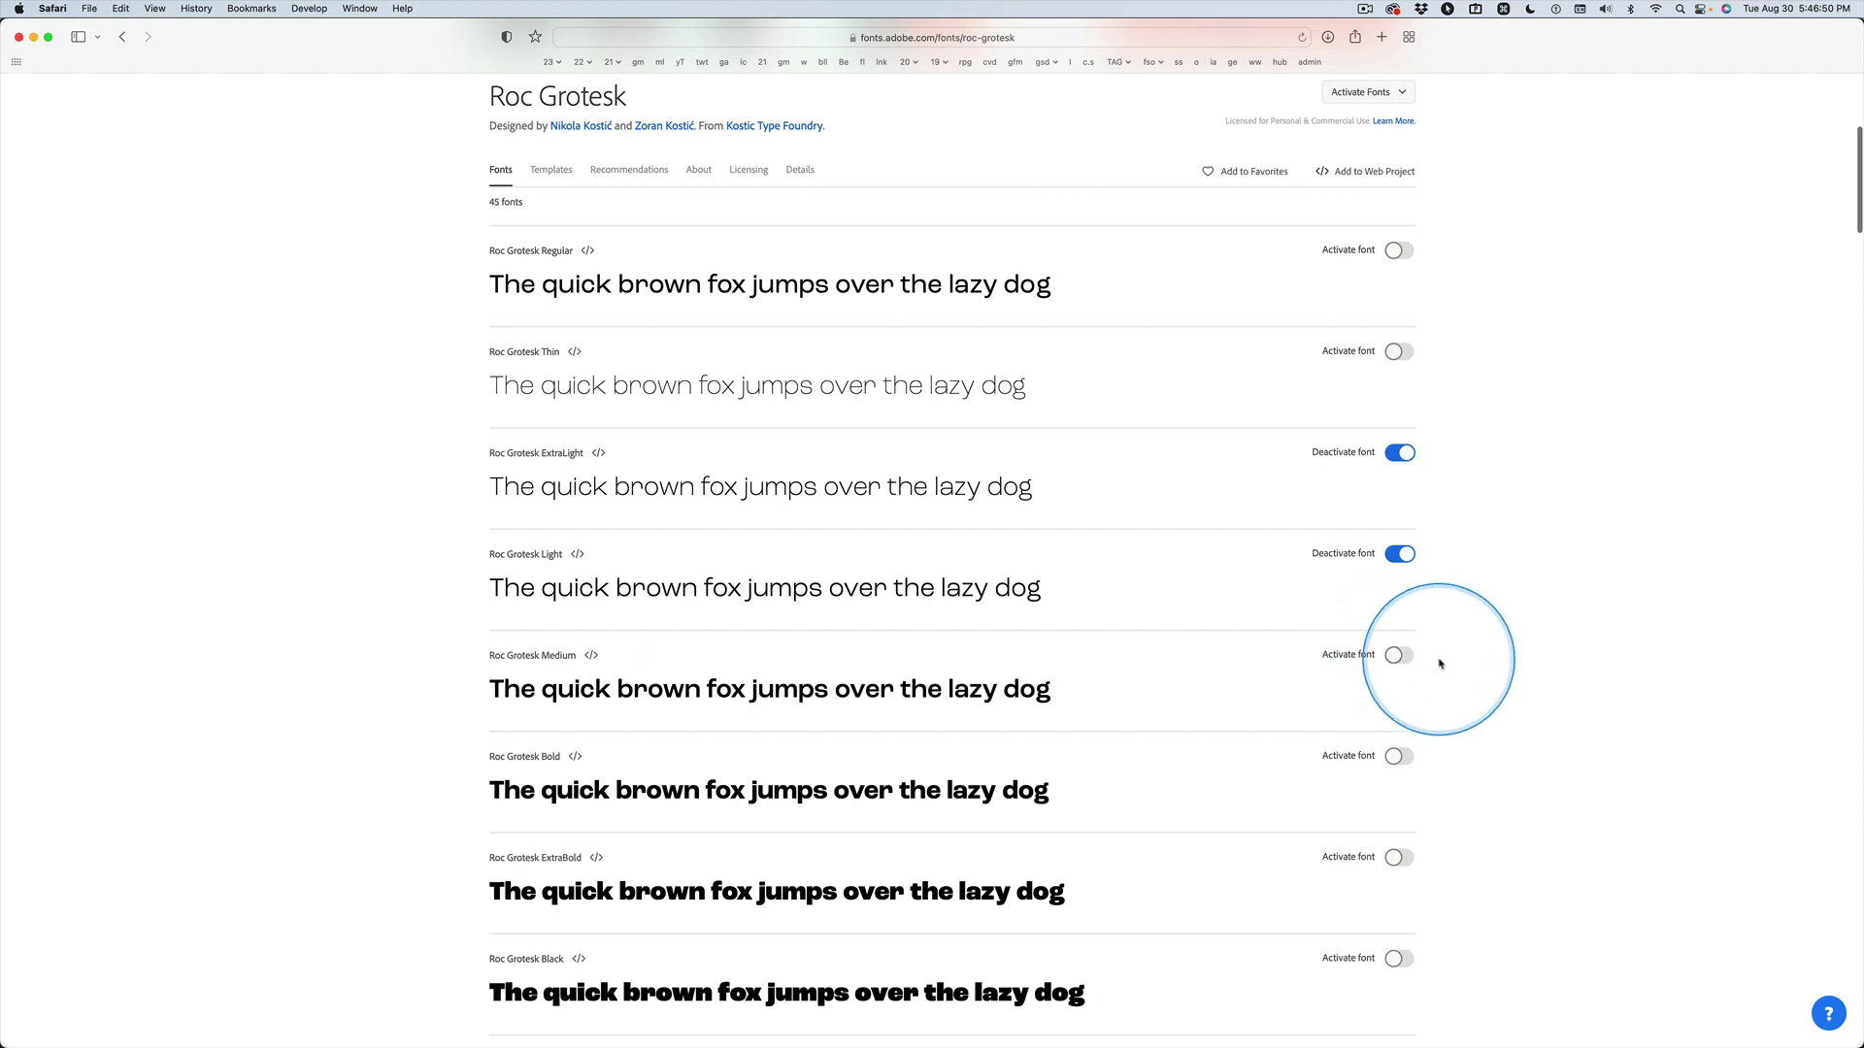
pyautogui.click(1348, 658)
pyautogui.click(1348, 660)
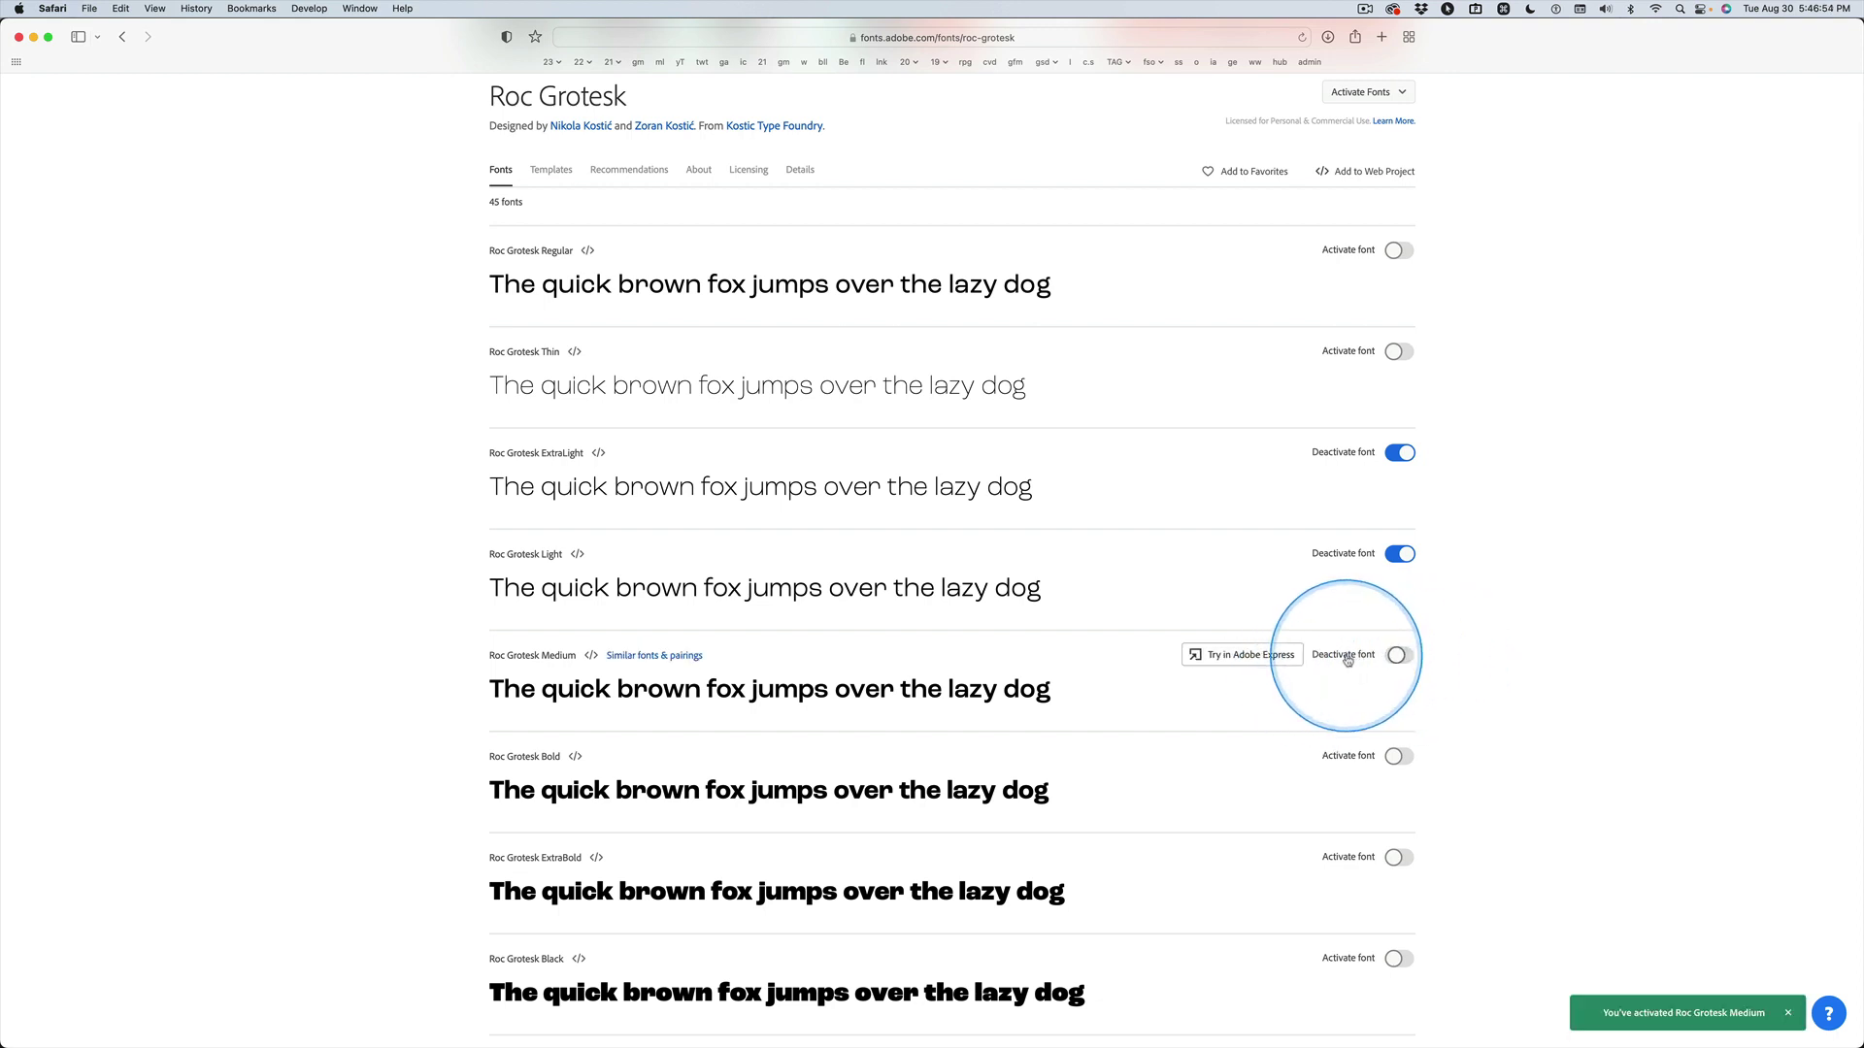
# - Review the Compressed, Condensed and Wide styles, then return to Illustrator
pyautogui.scroll(-1, 1592, 680)
pyautogui.scroll(-10, 1627, 677)
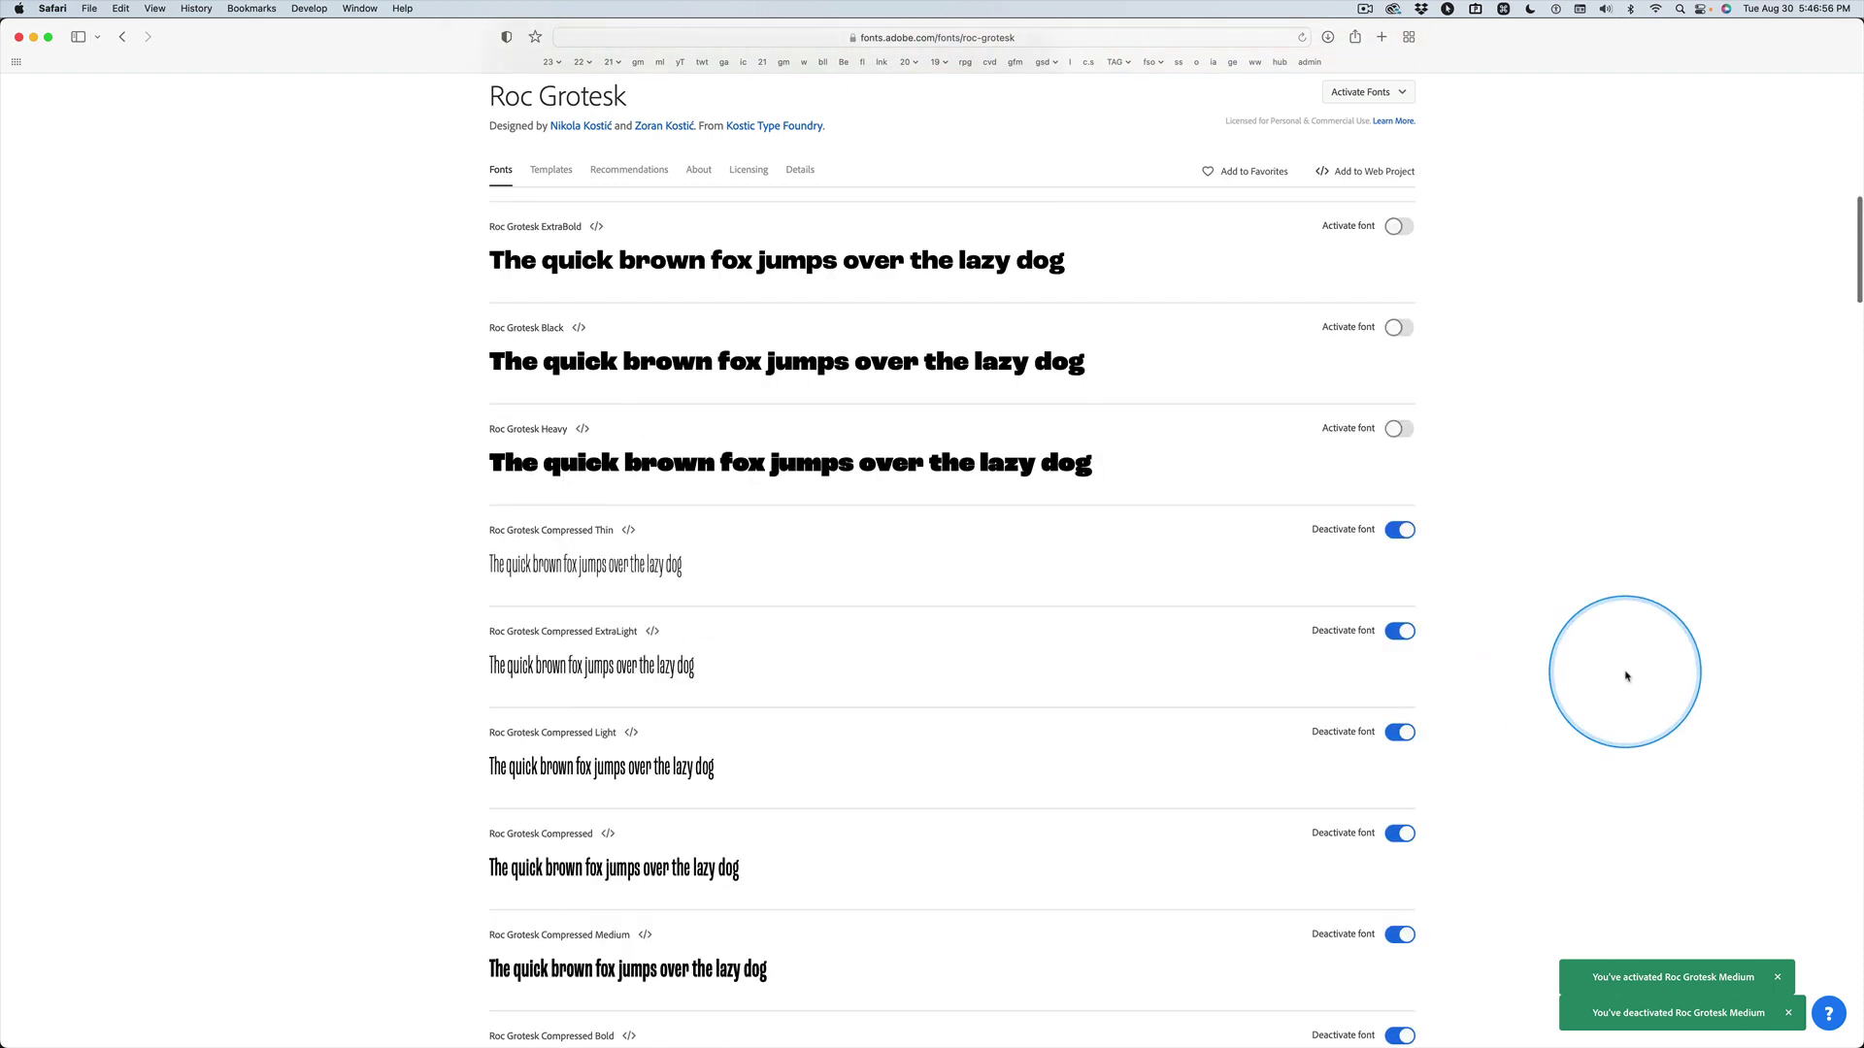
pyautogui.scroll(-10, 875, 682)
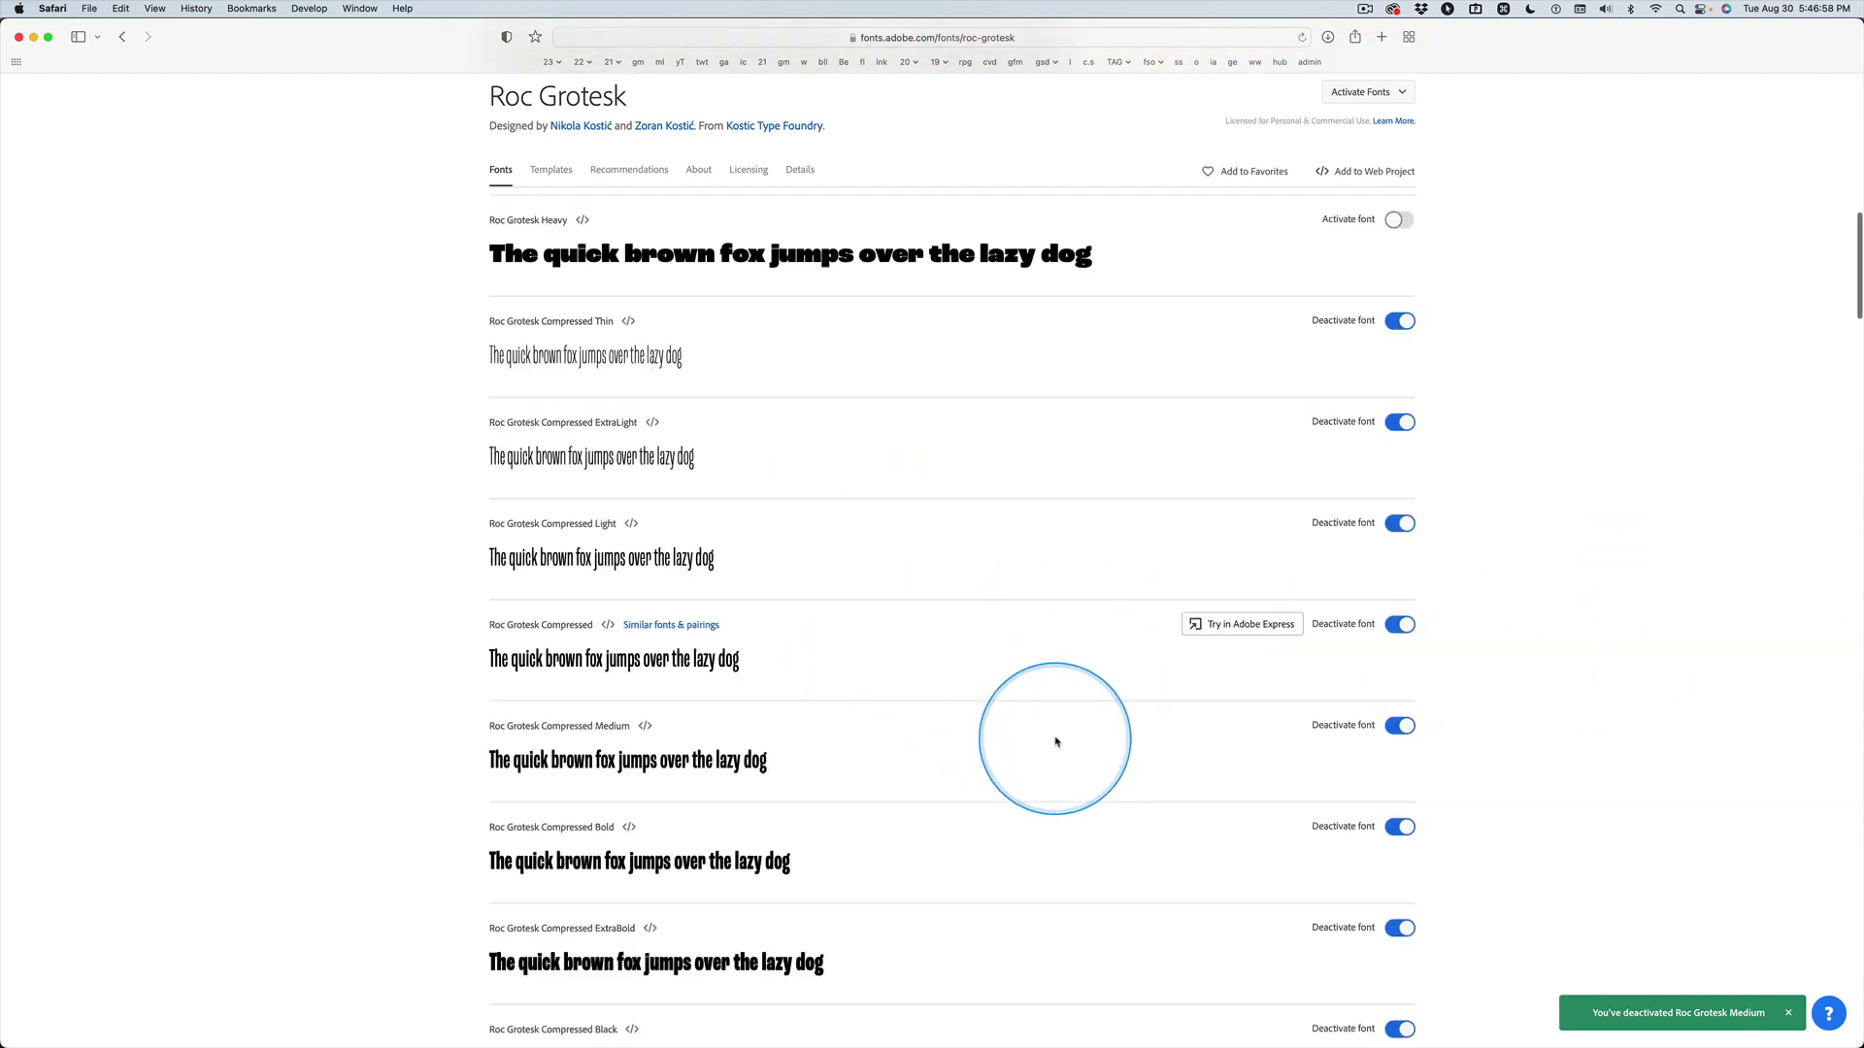
pyautogui.scroll(-20, 1050, 686)
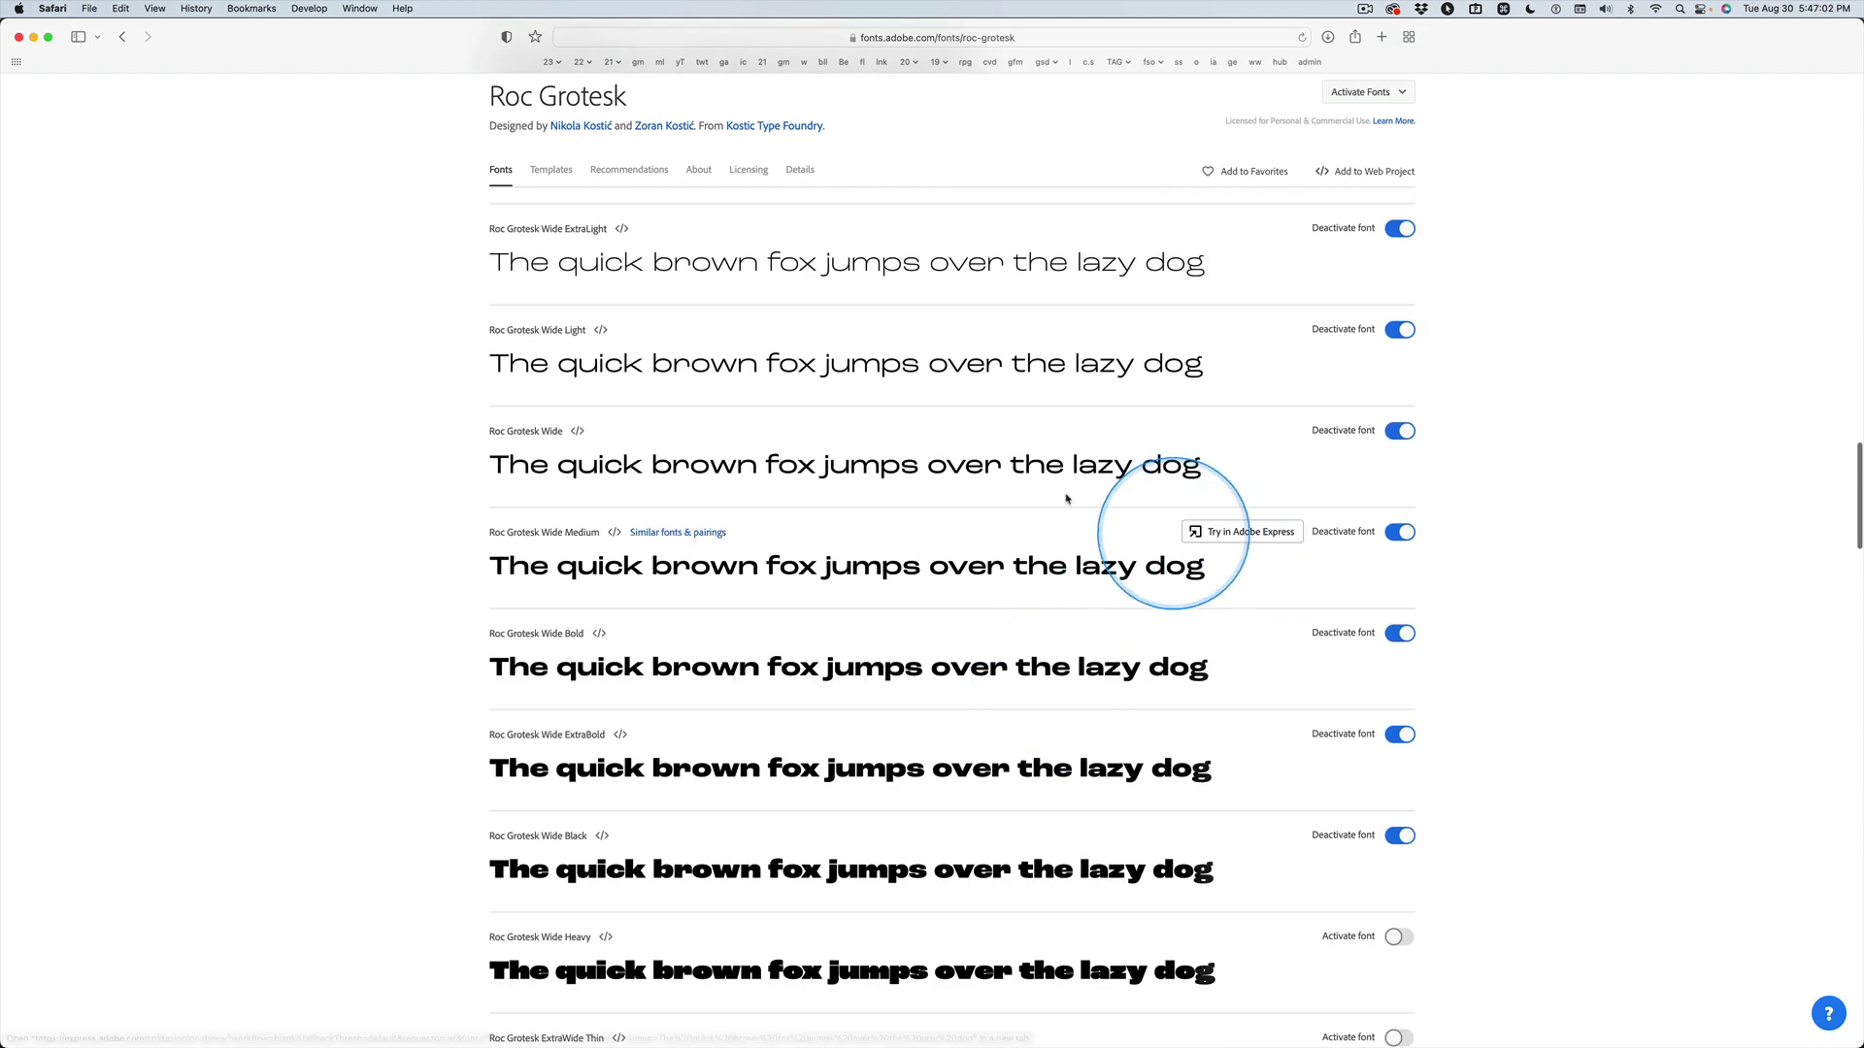
pyautogui.scroll(5, 1074, 639)
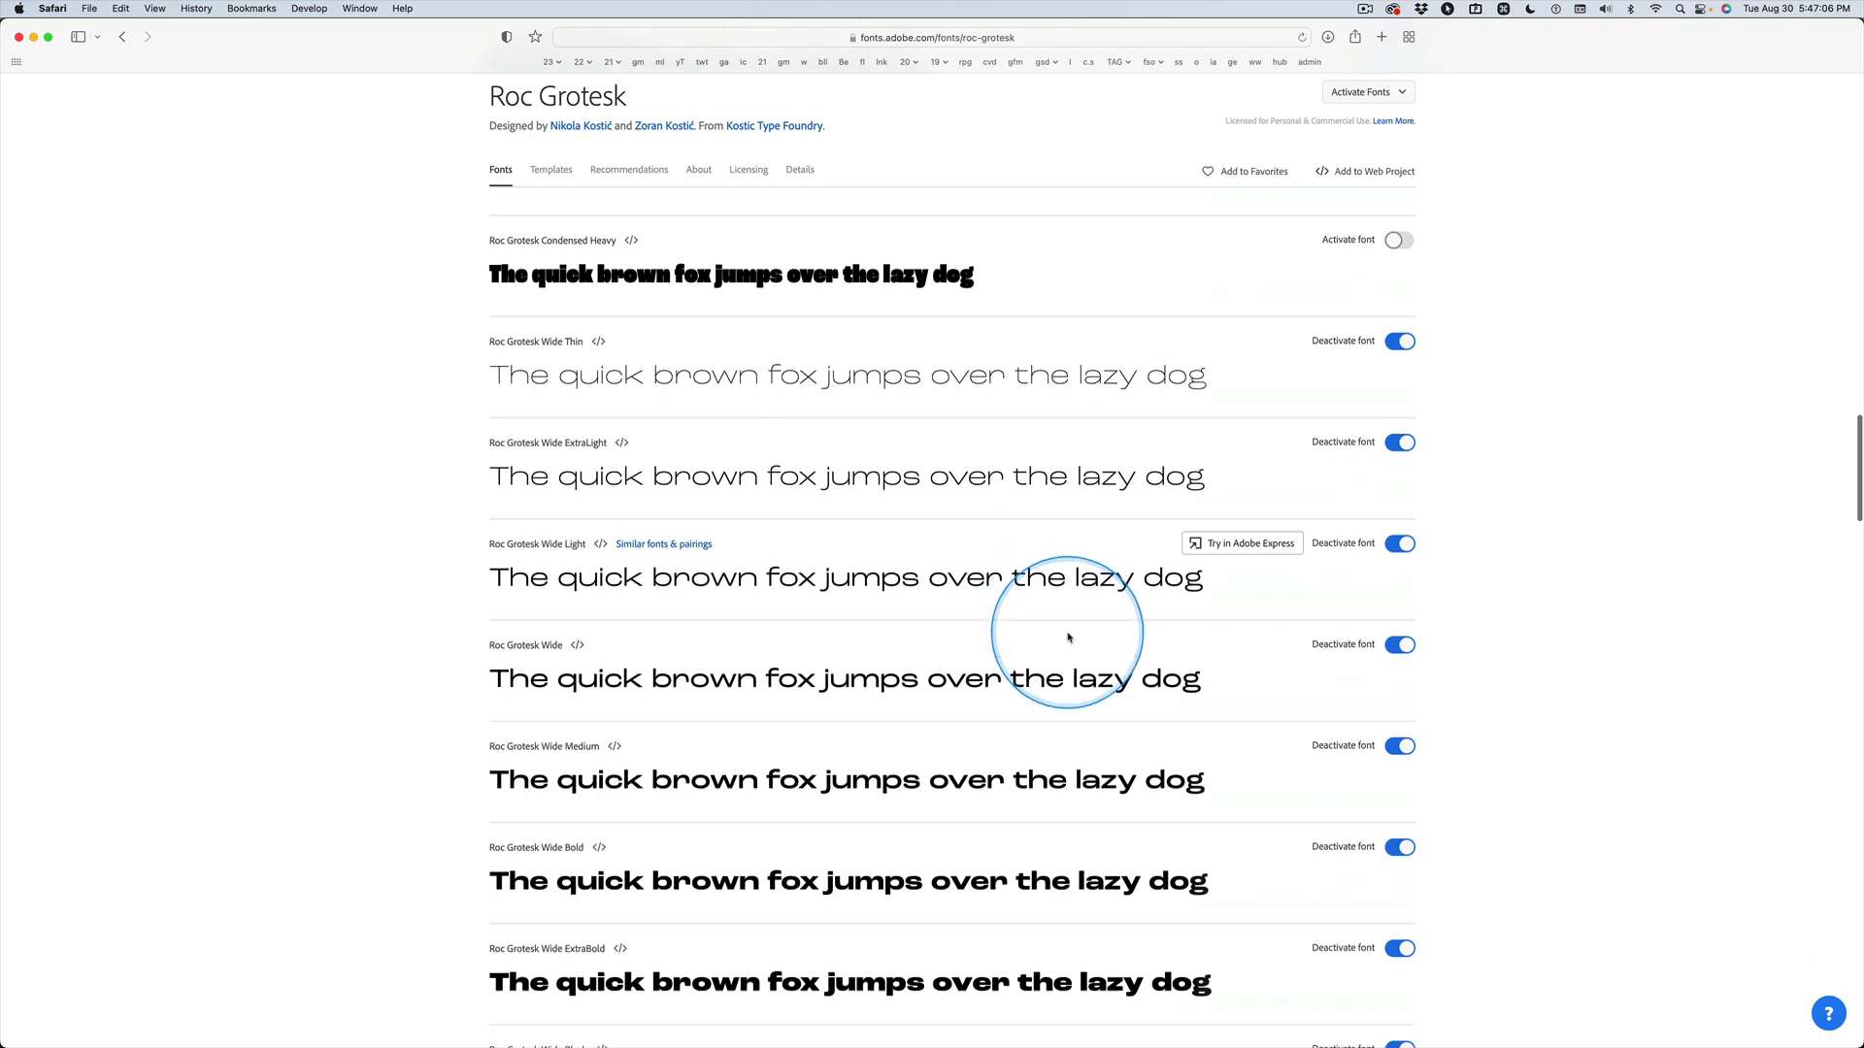
pyautogui.scroll(15, 1067, 636)
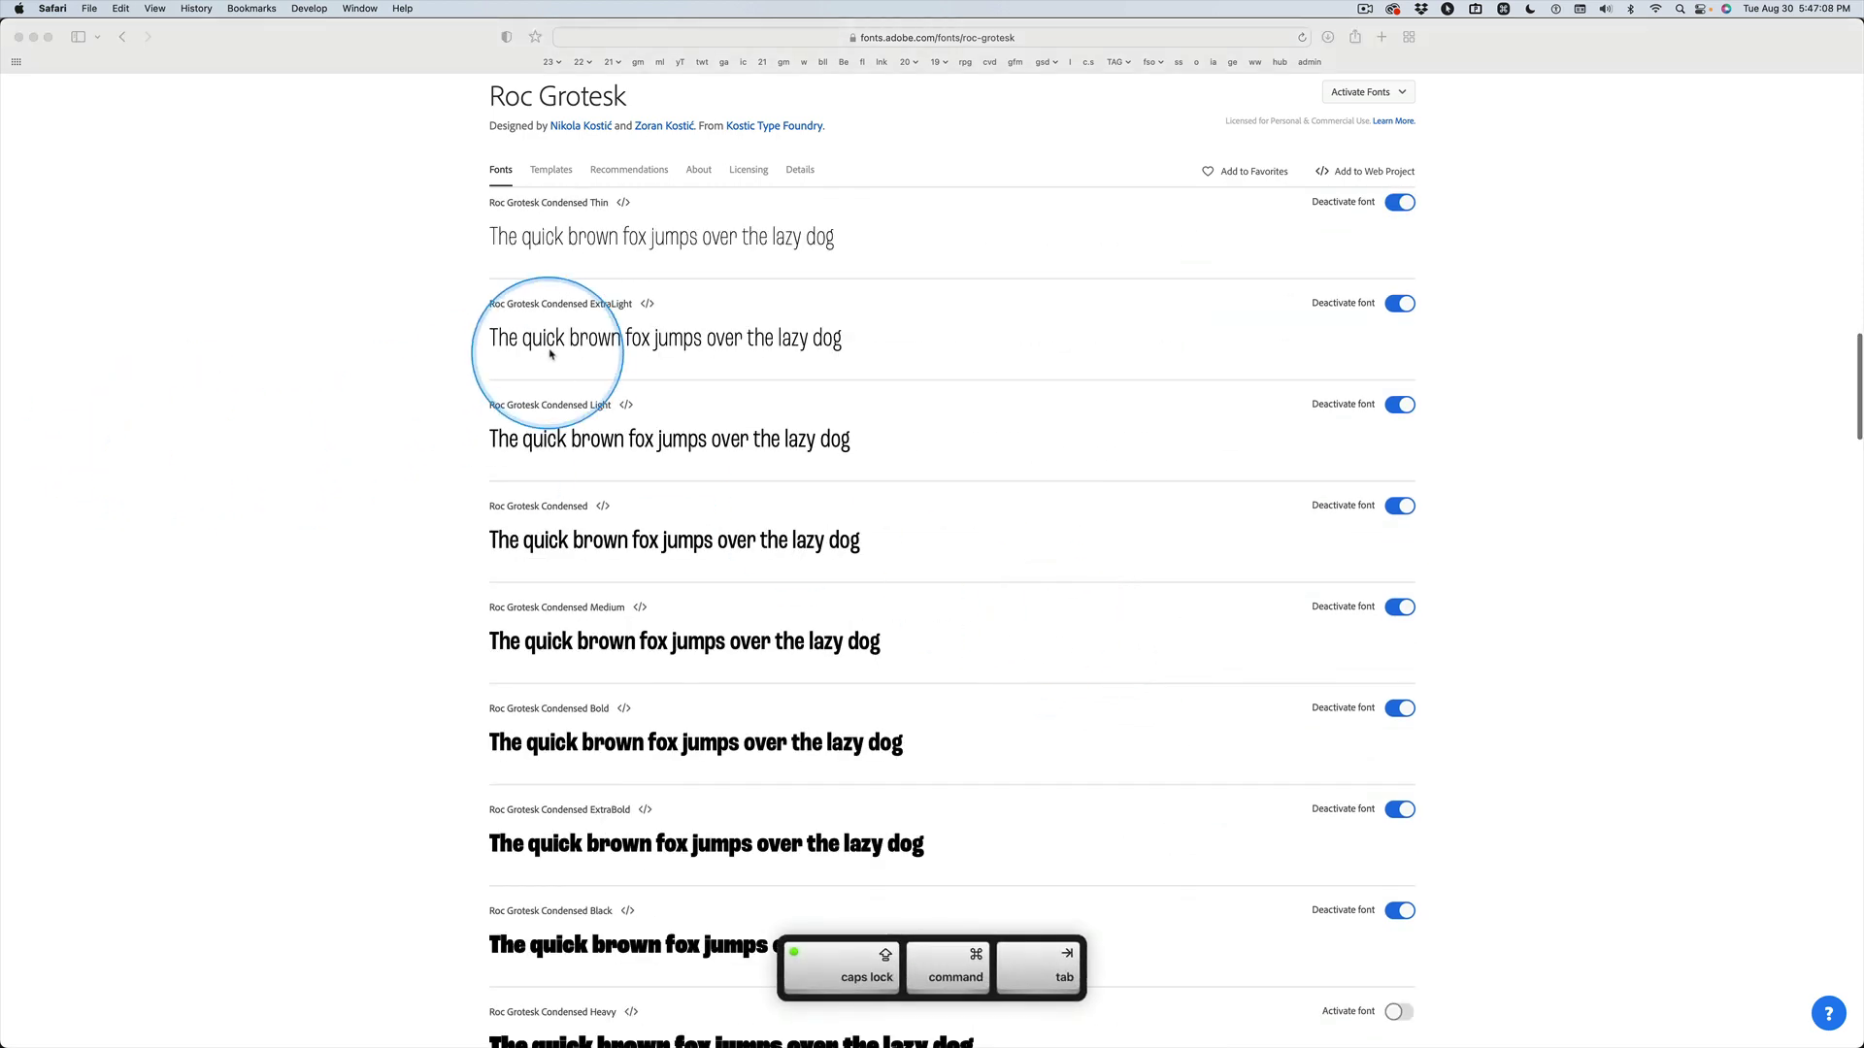
pyautogui.press('super+Tab')
# - Return to Illustrator and float the Layers panel over the canvas
pyautogui.press('super+shift+Tab')
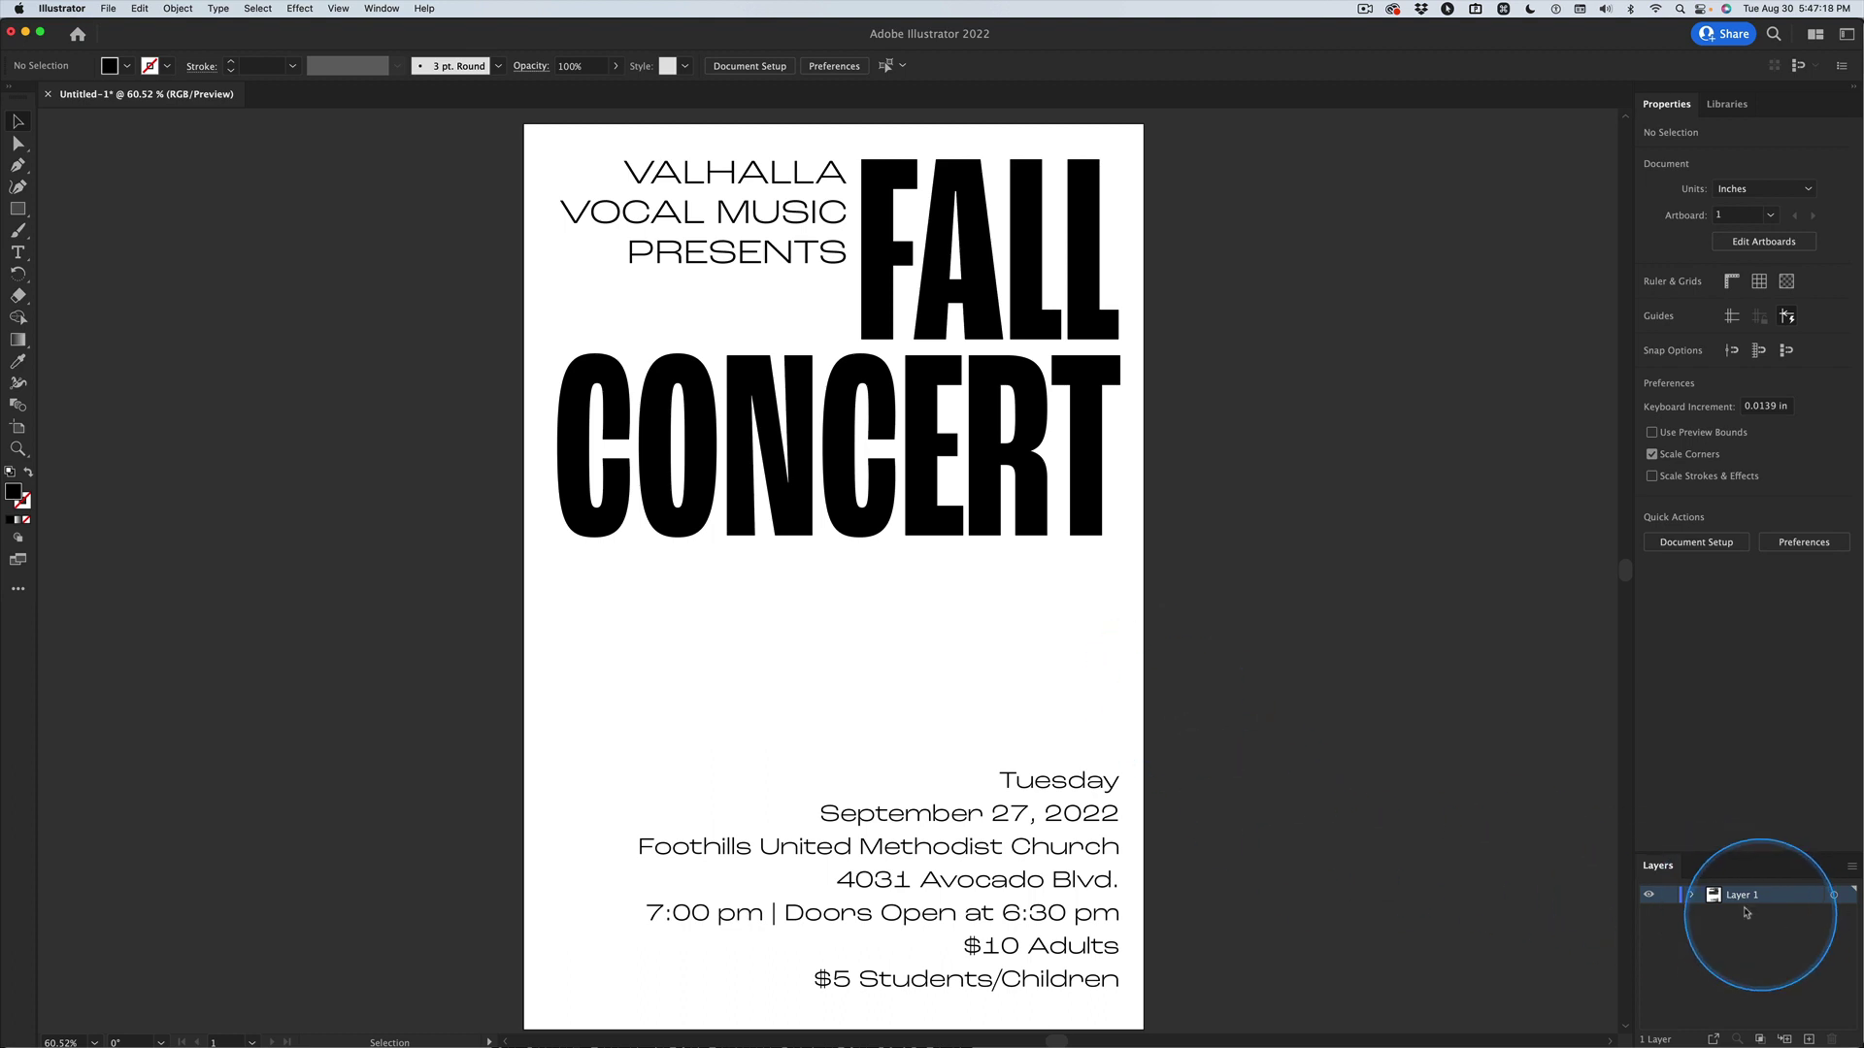
pyautogui.moveTo(1663, 869); pyautogui.dragTo(1284, 337)
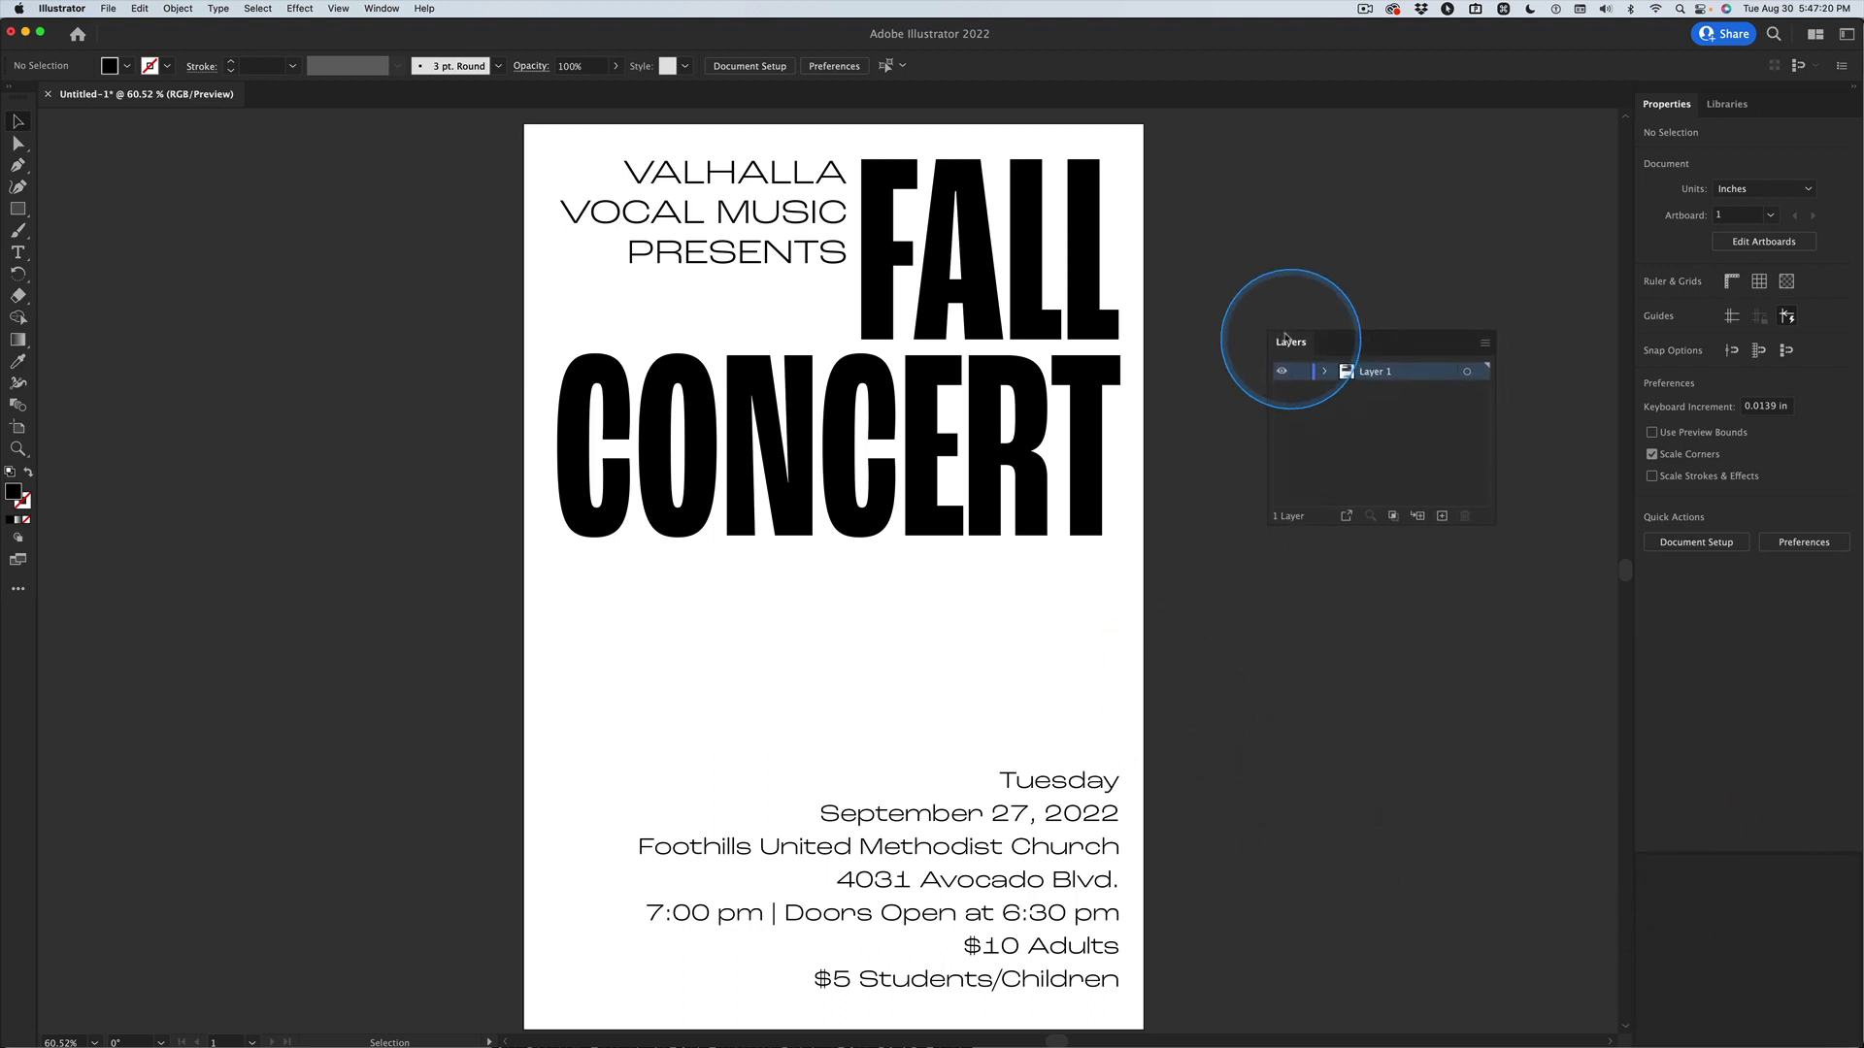
pyautogui.press('ctrl')
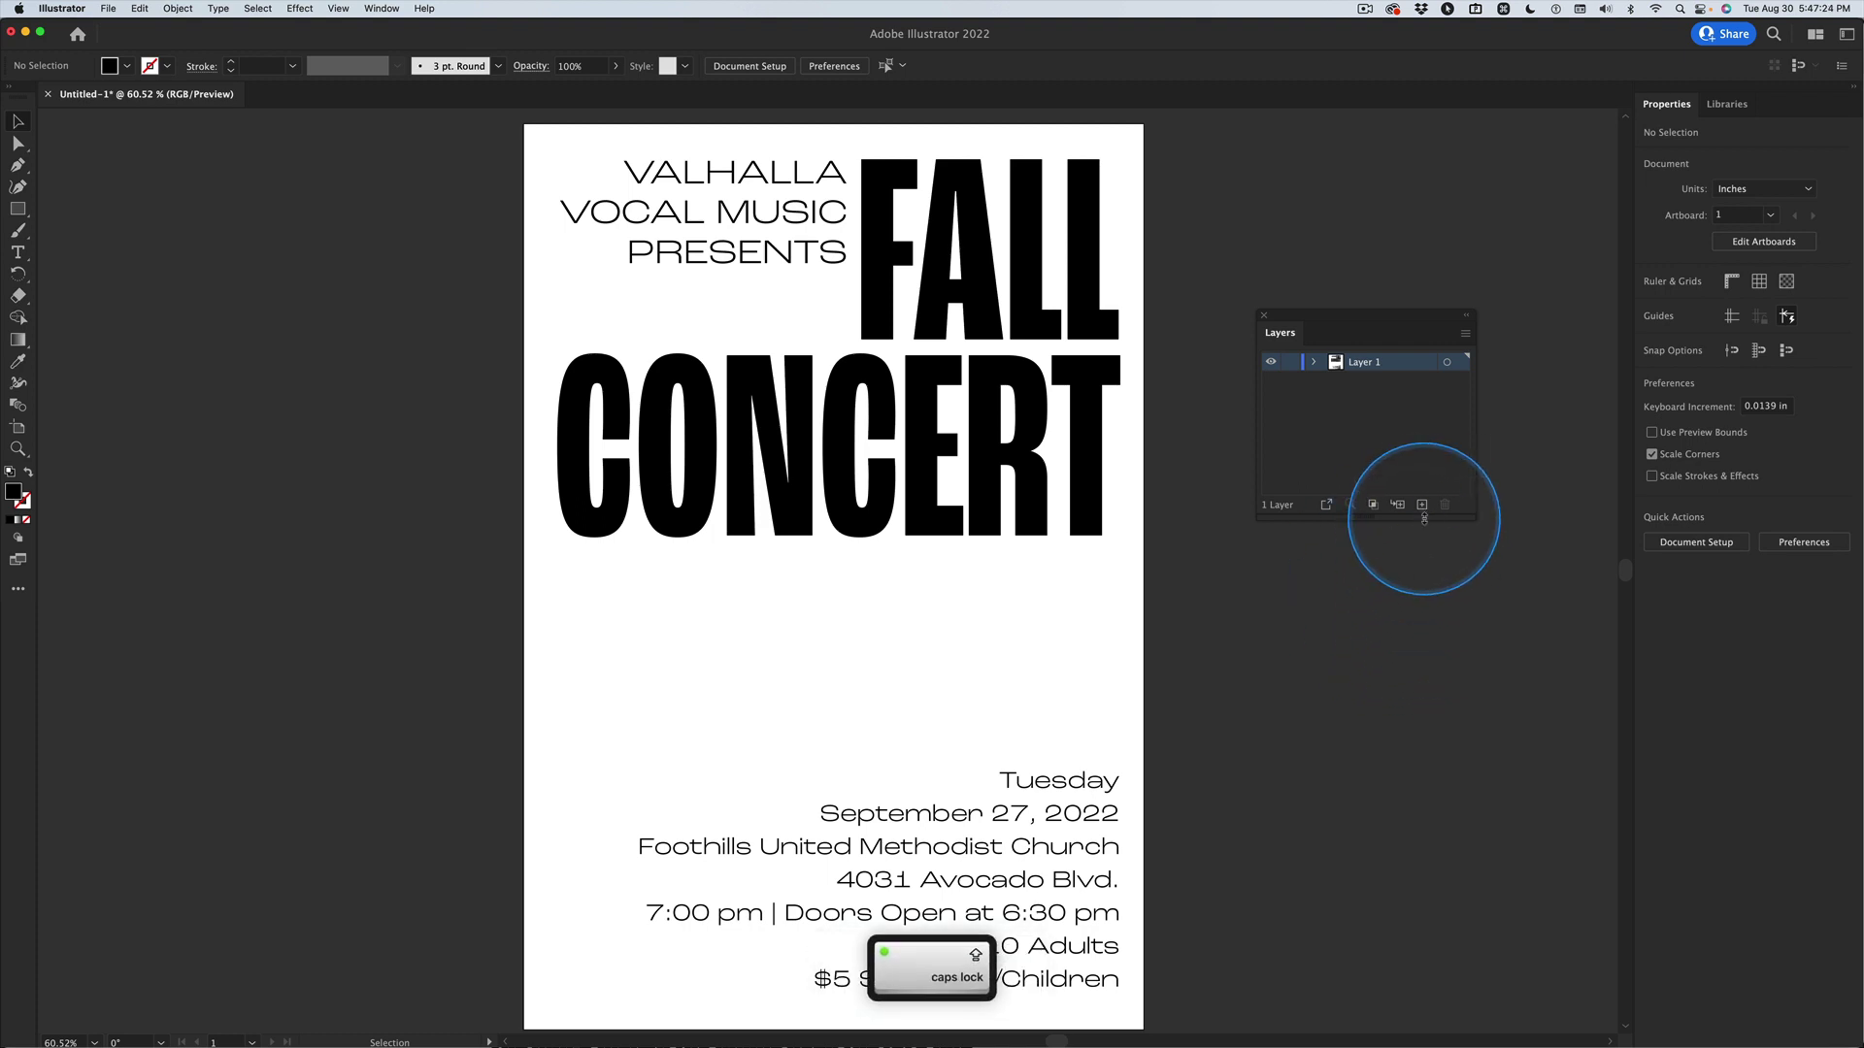
pyautogui.press('ctrl')
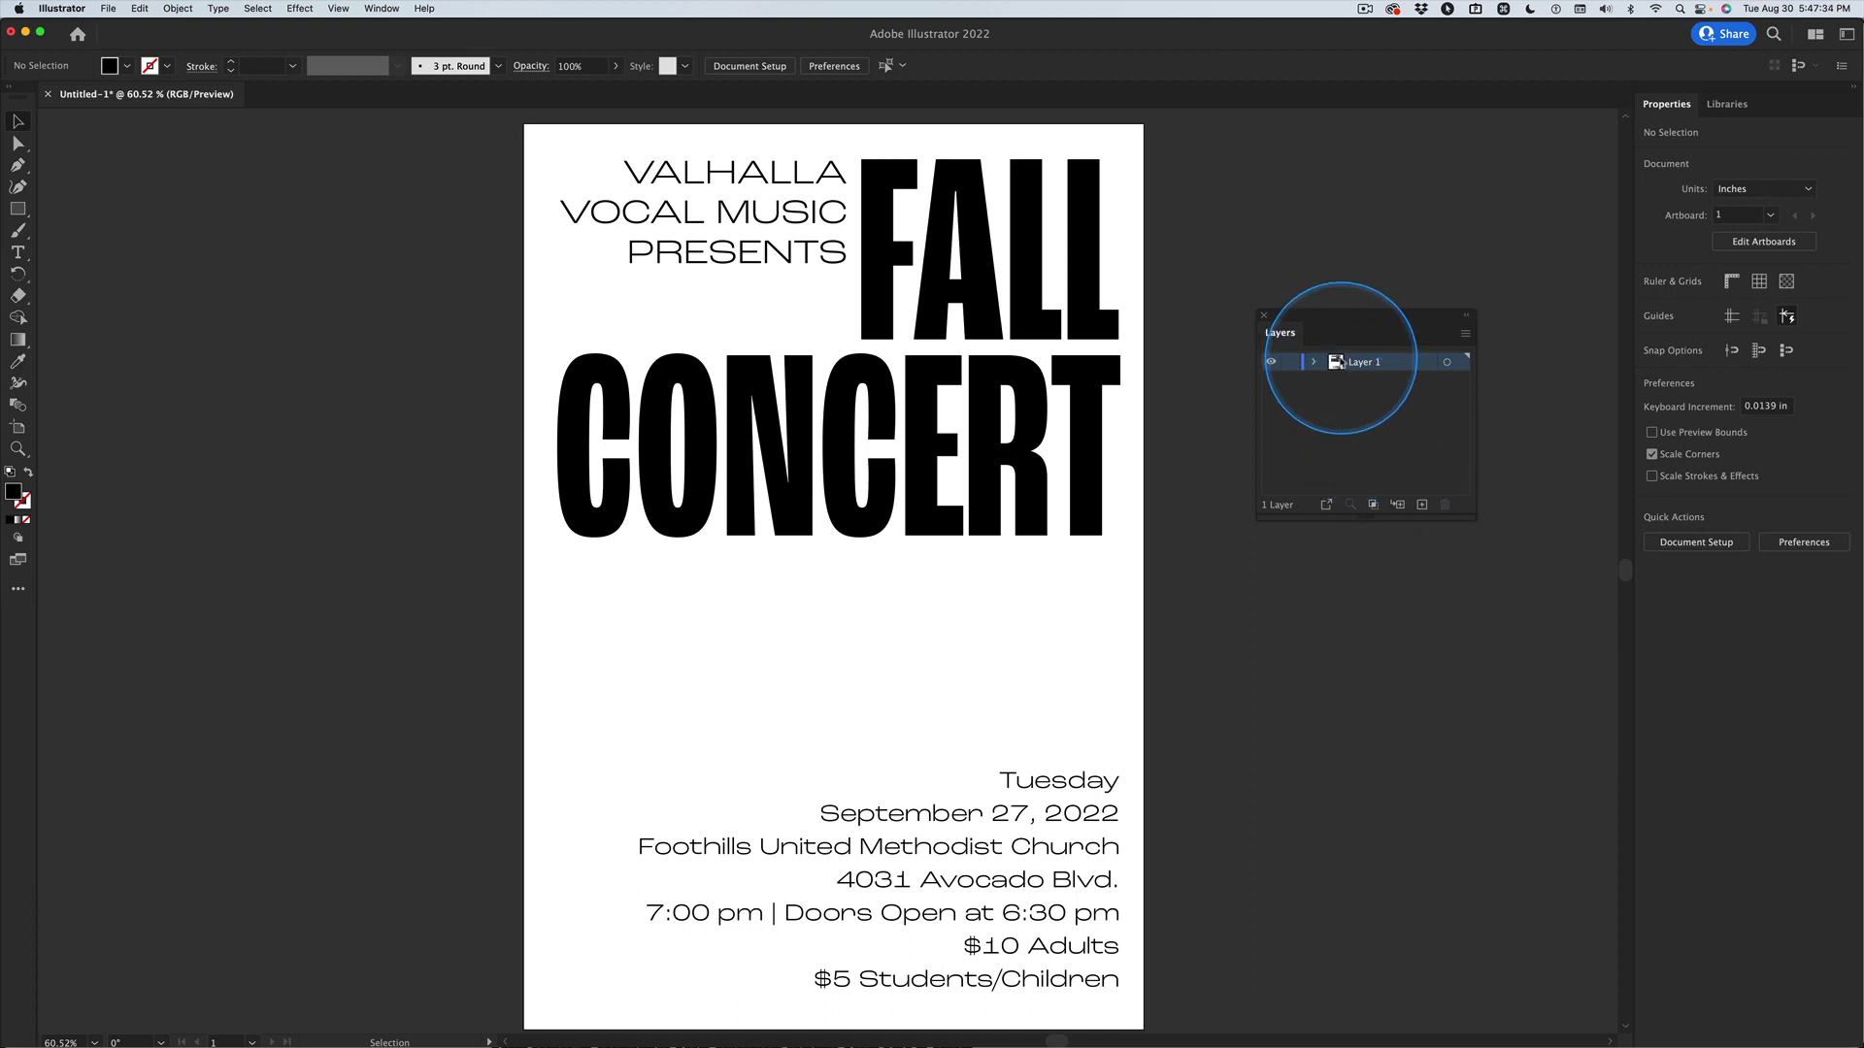
# - Duplicate Layer 1 as Layer 1 copy and hide the original Layer 1
pyautogui.moveTo(1339, 367); pyautogui.dragTo(1421, 507)
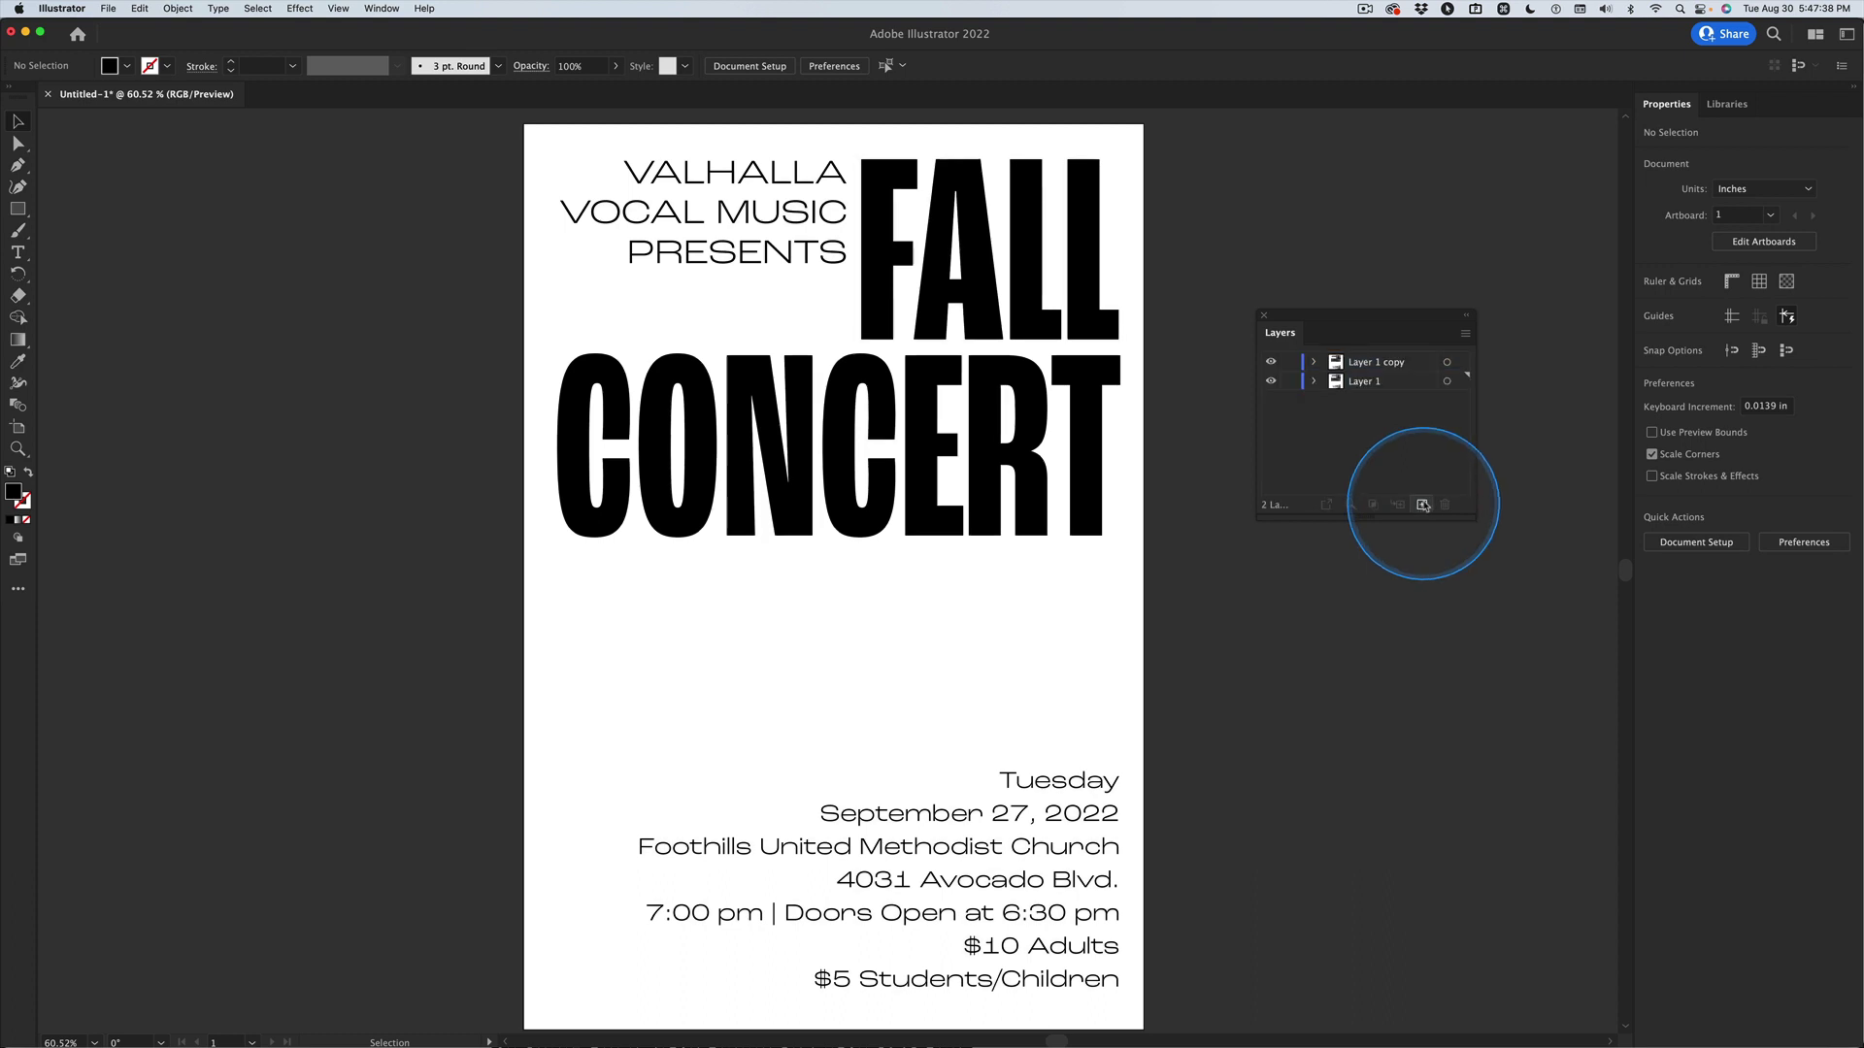
pyautogui.click(1271, 381)
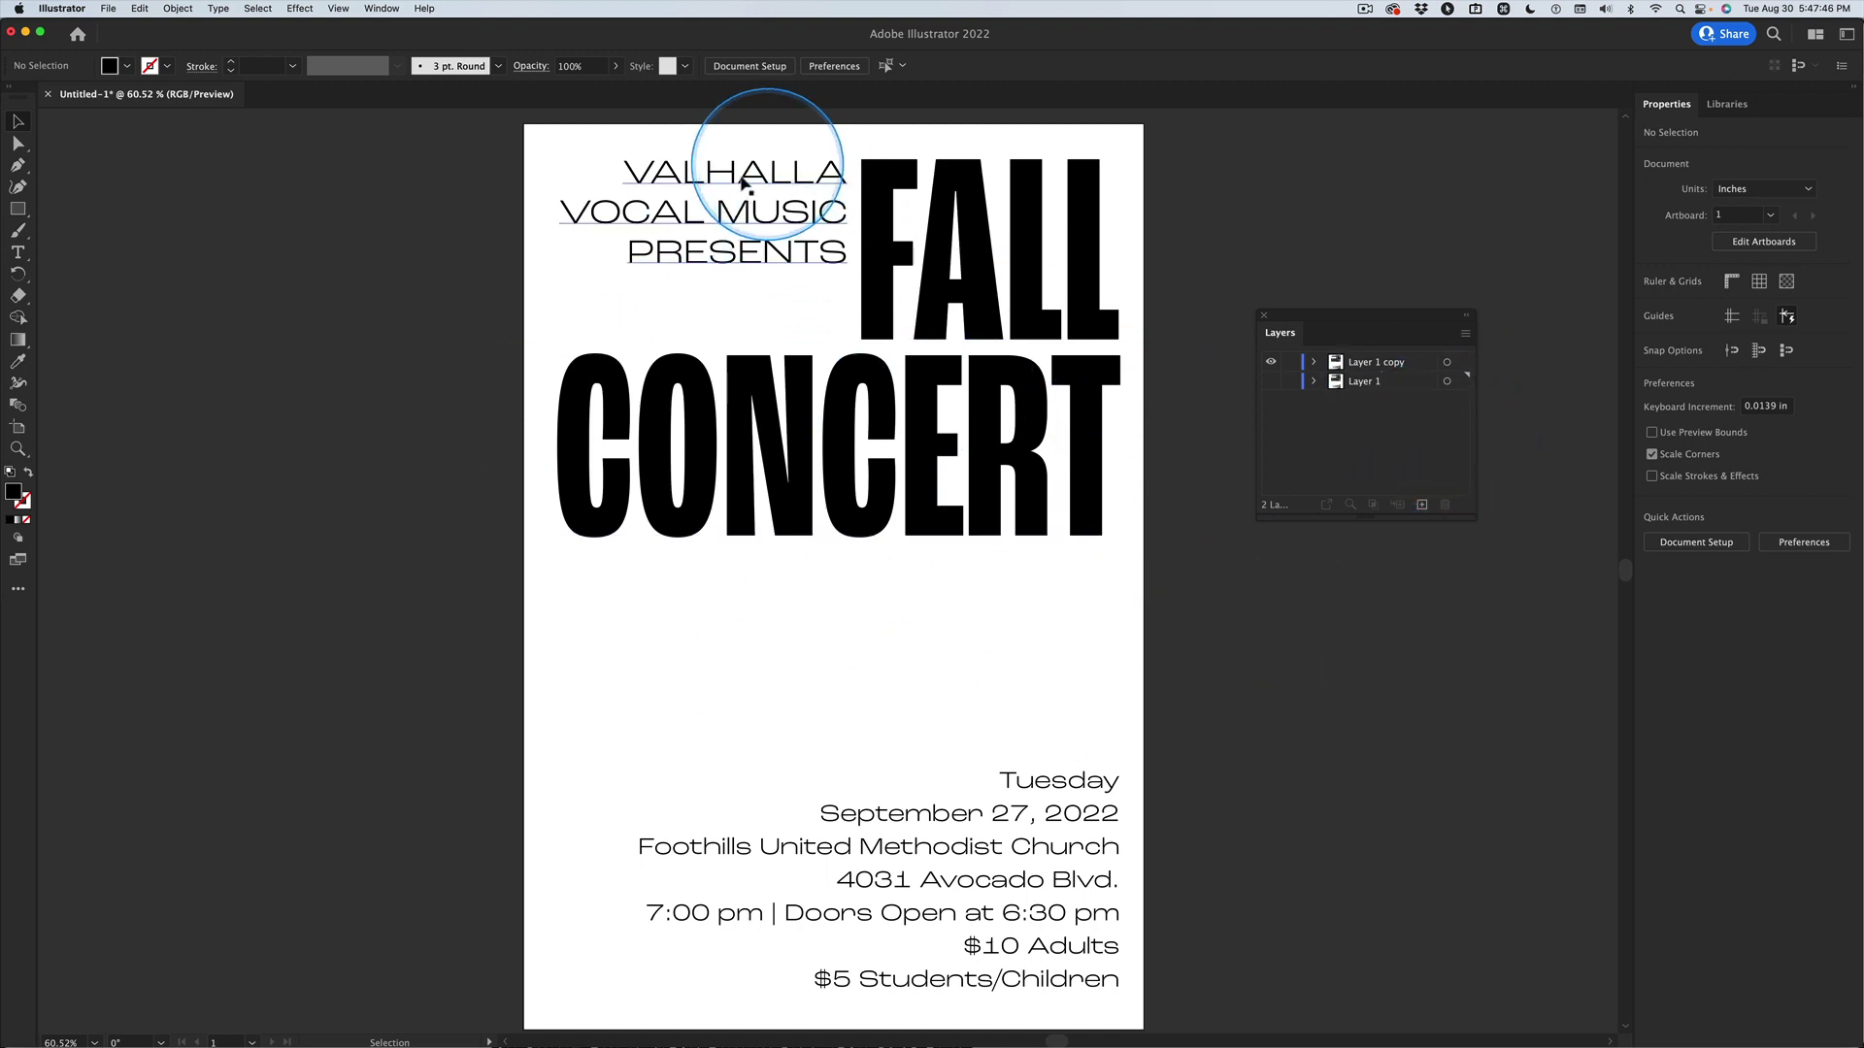
# - Set the event-details block to Roc Grotesk Light and scale it up proportionally
pyautogui.click(1038, 786)
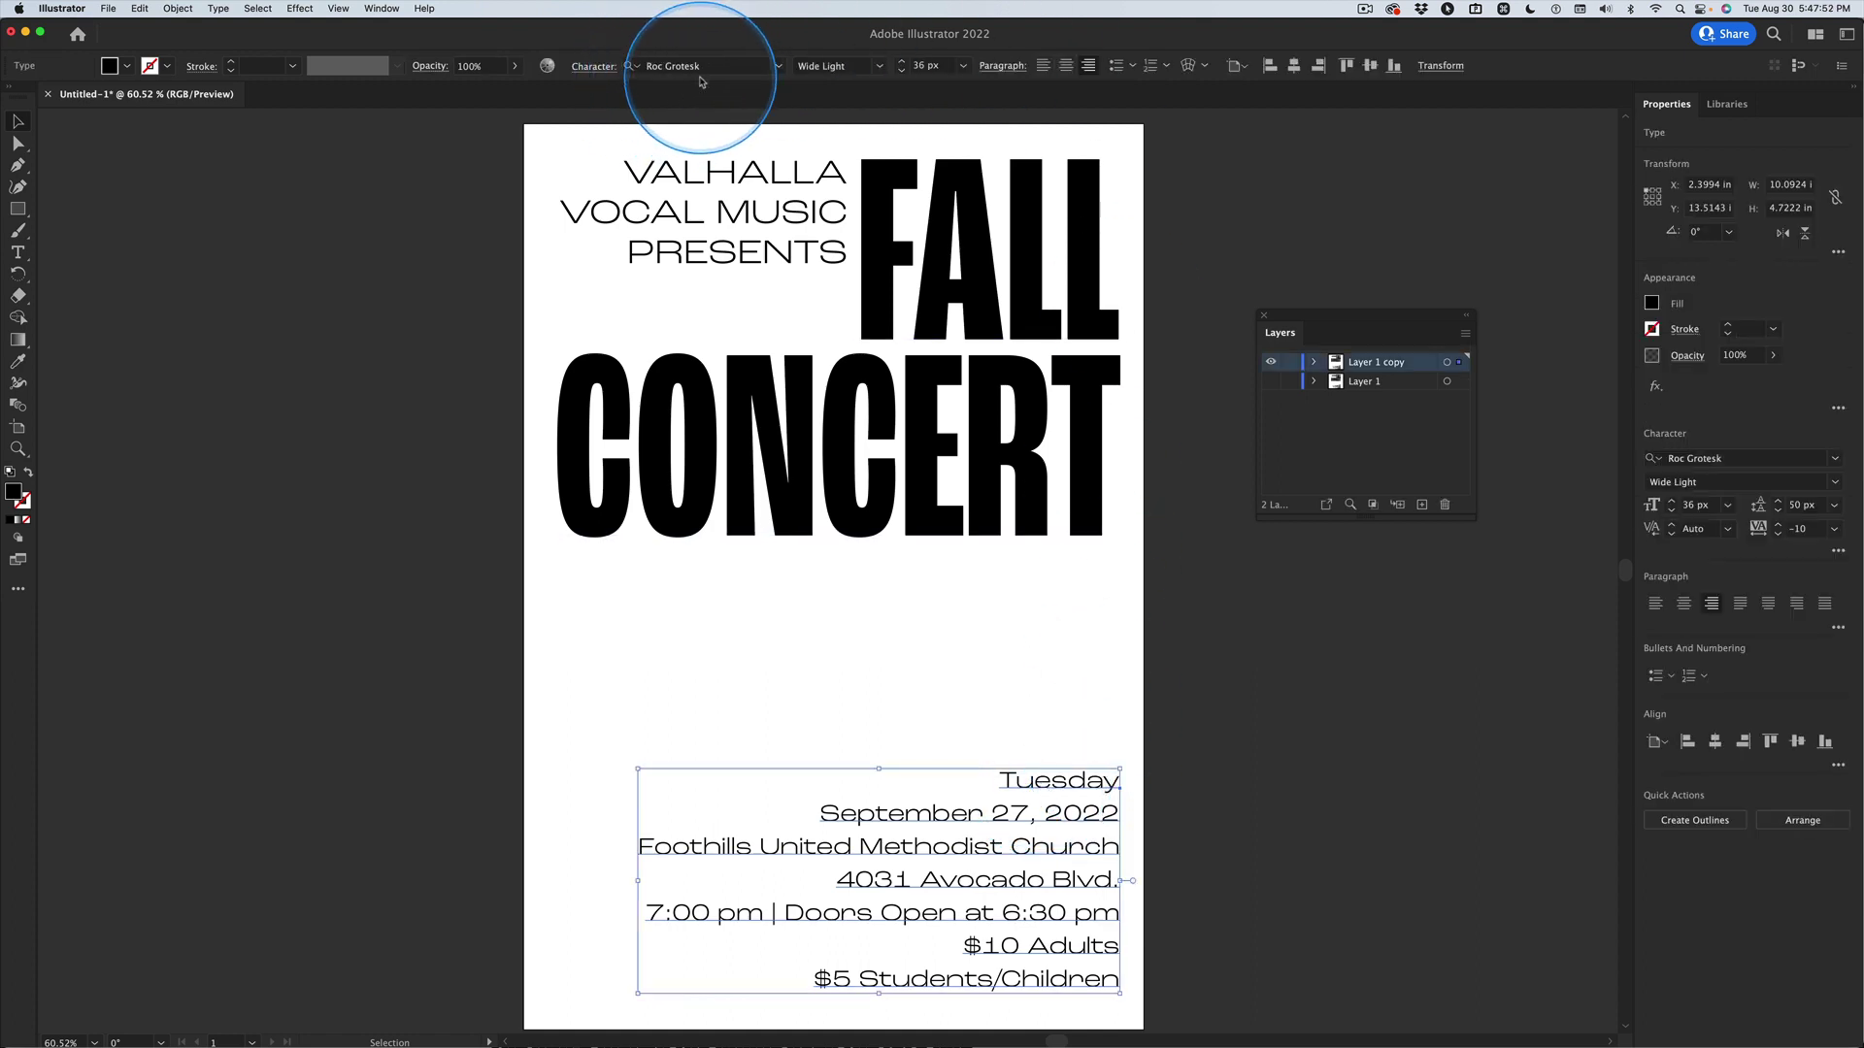
pyautogui.click(854, 66)
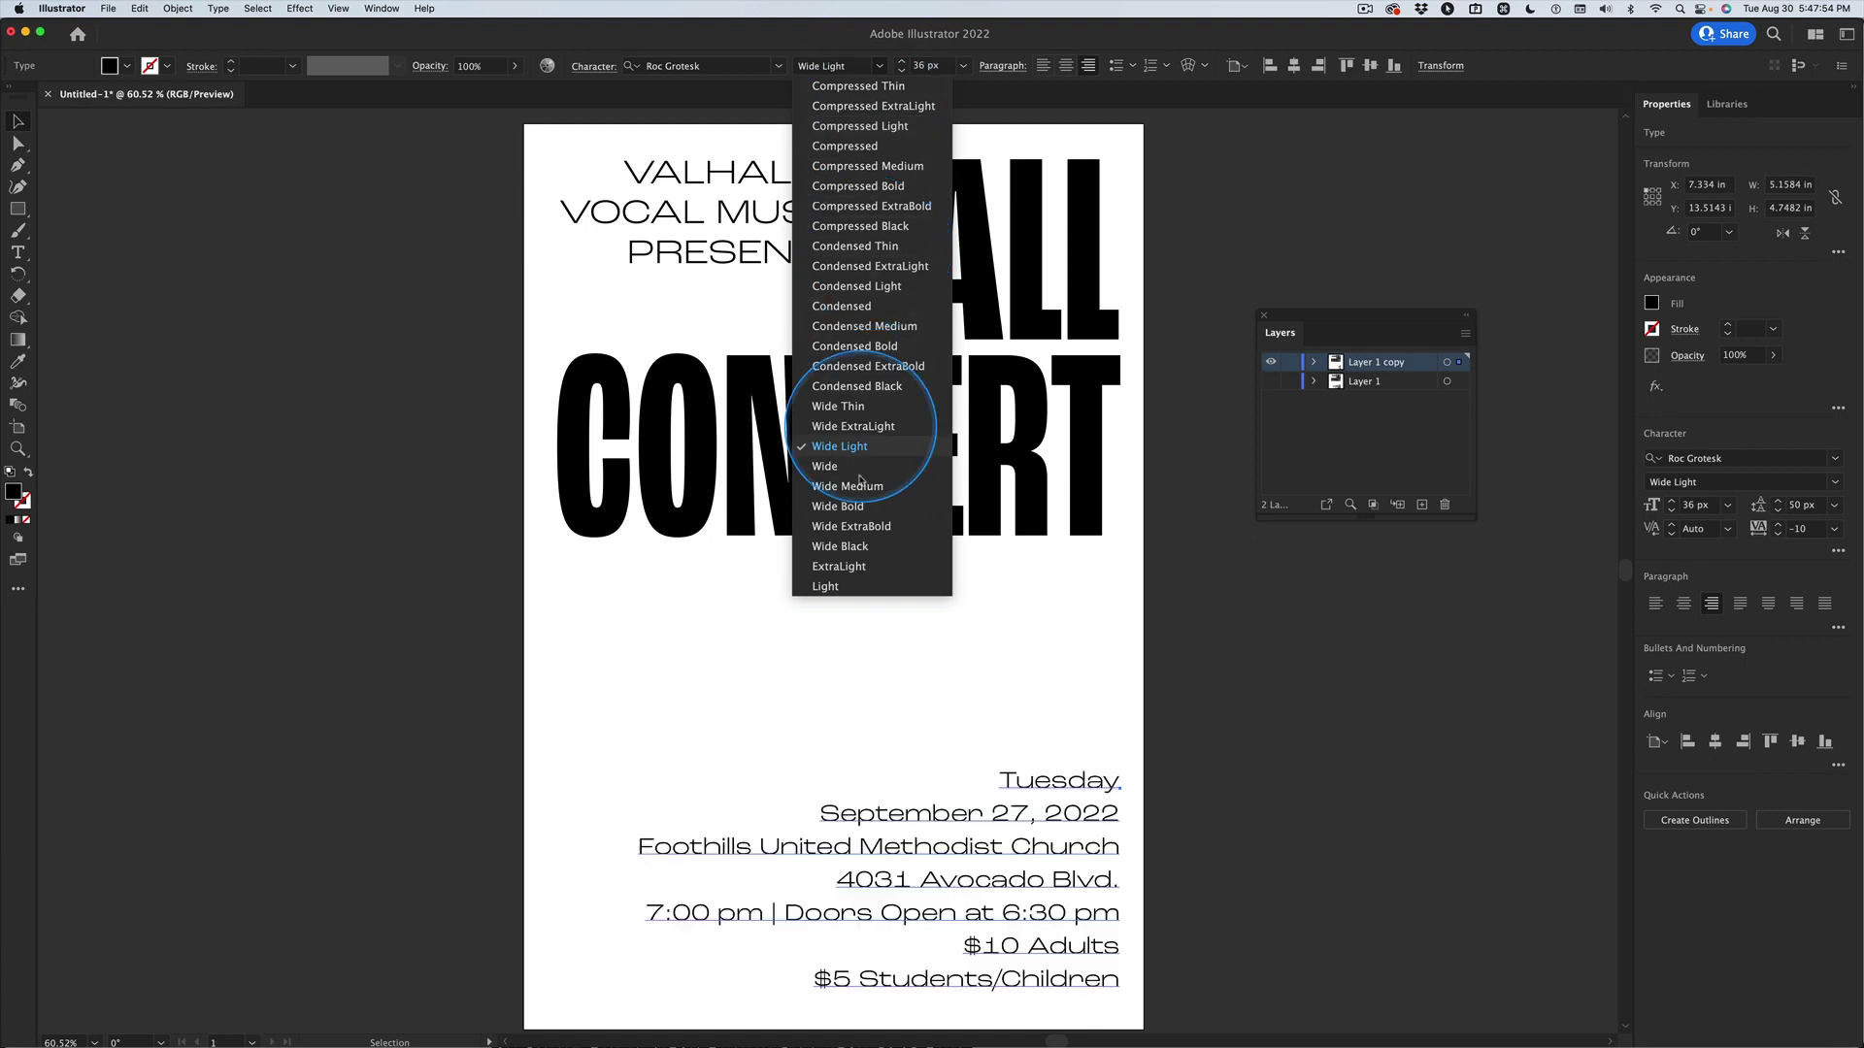
pyautogui.click(830, 588)
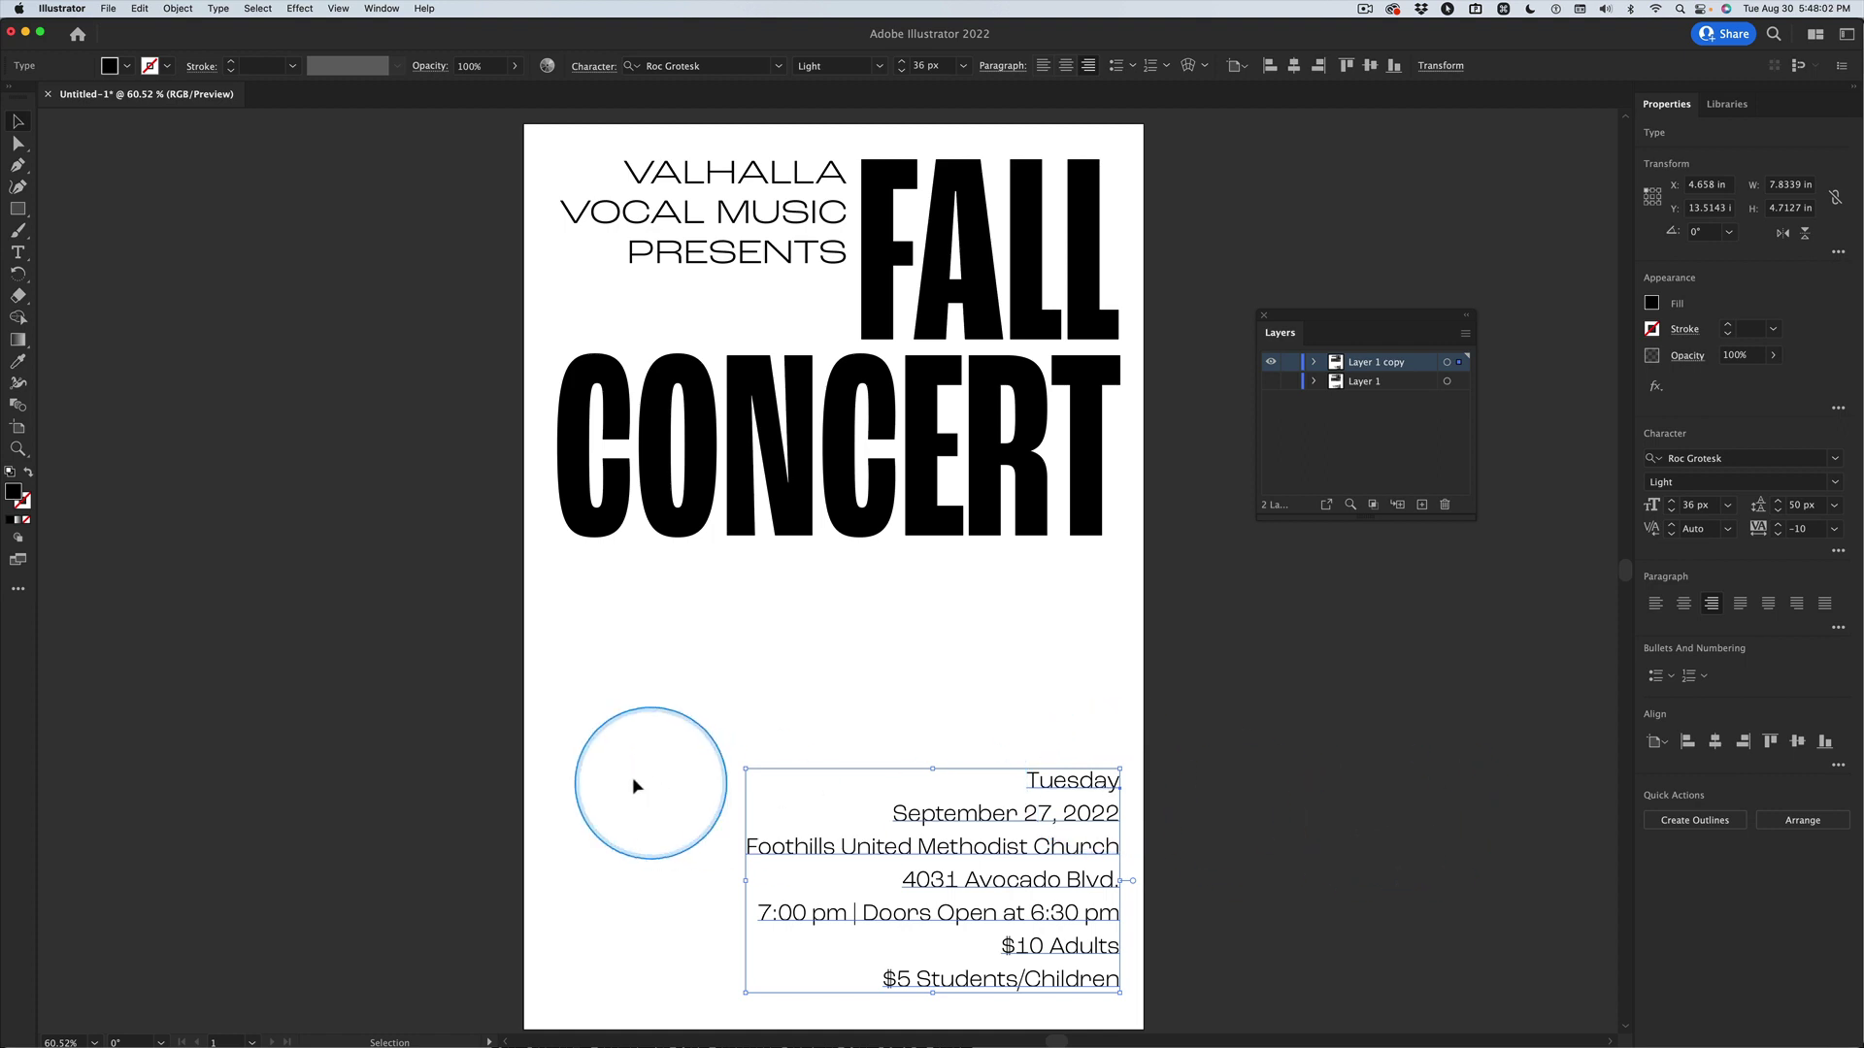
pyautogui.moveTo(743, 769); pyautogui.dragTo(835, 626)
pyautogui.press('super+z')
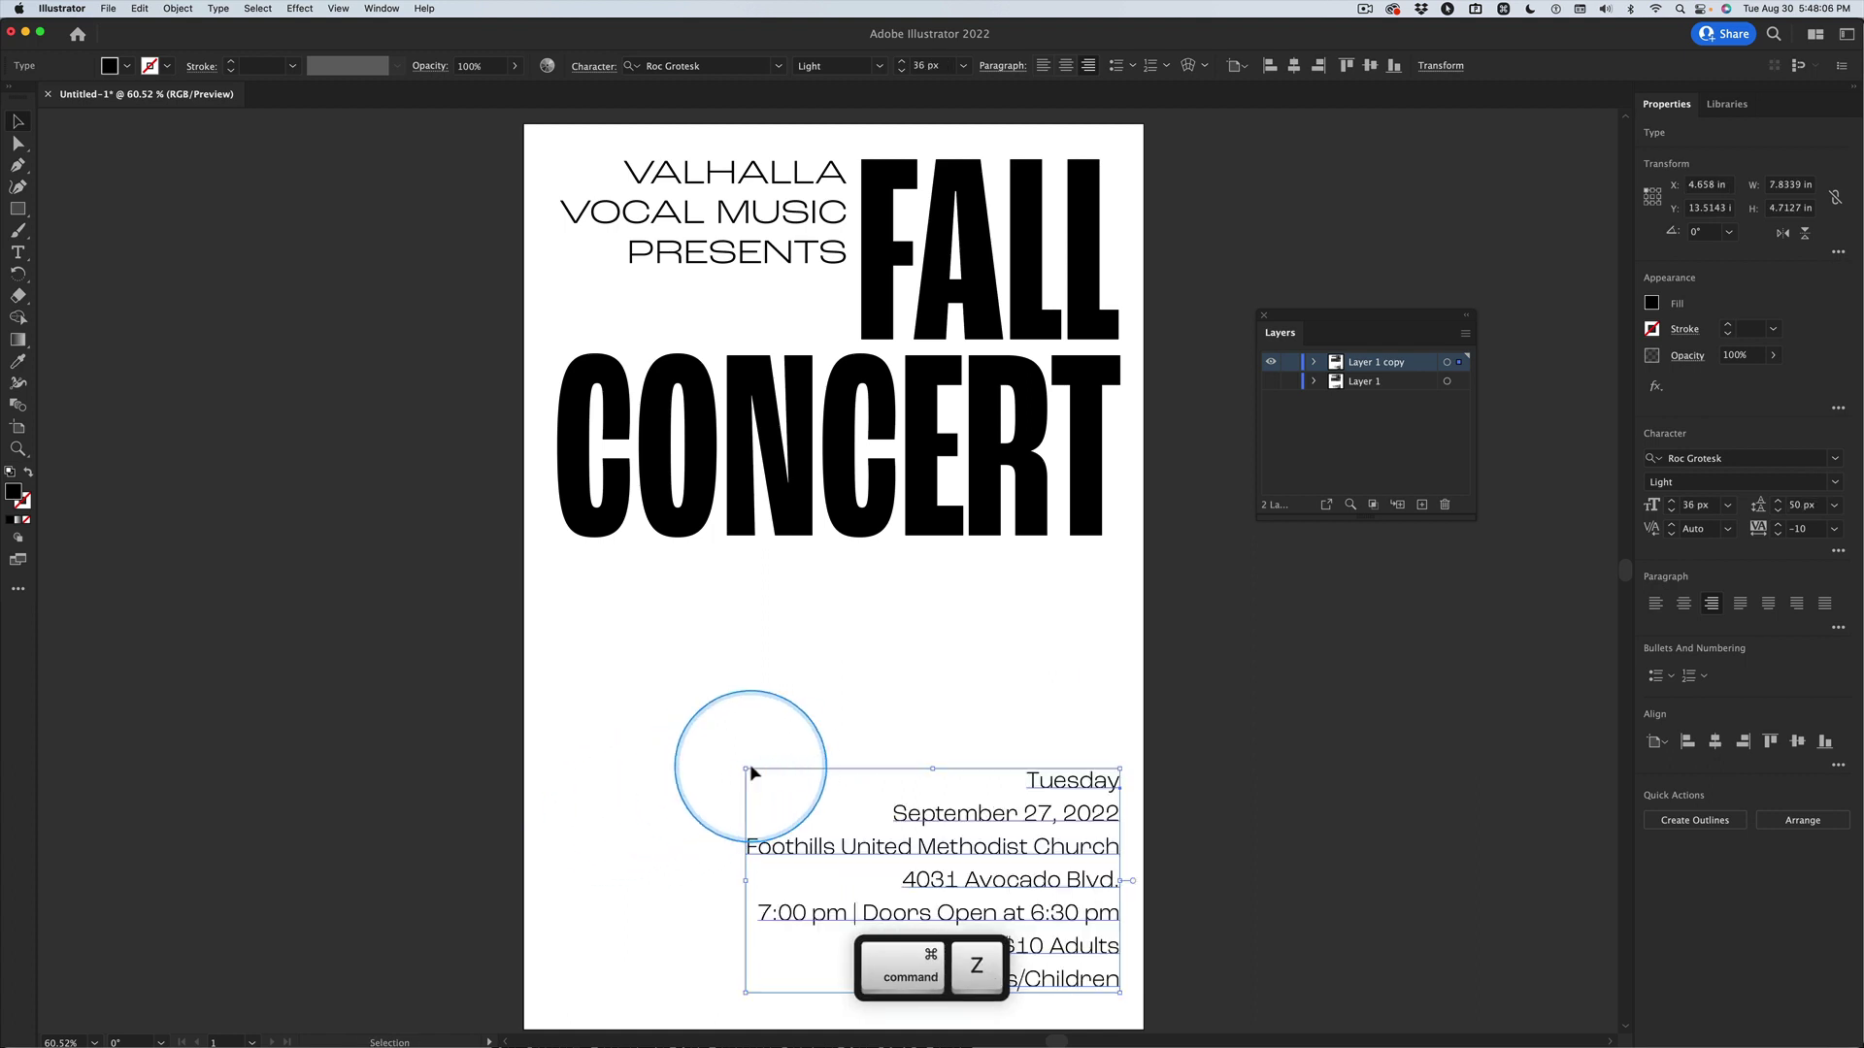
pyautogui.moveTo(745, 770); pyautogui.dragTo(581, 659)
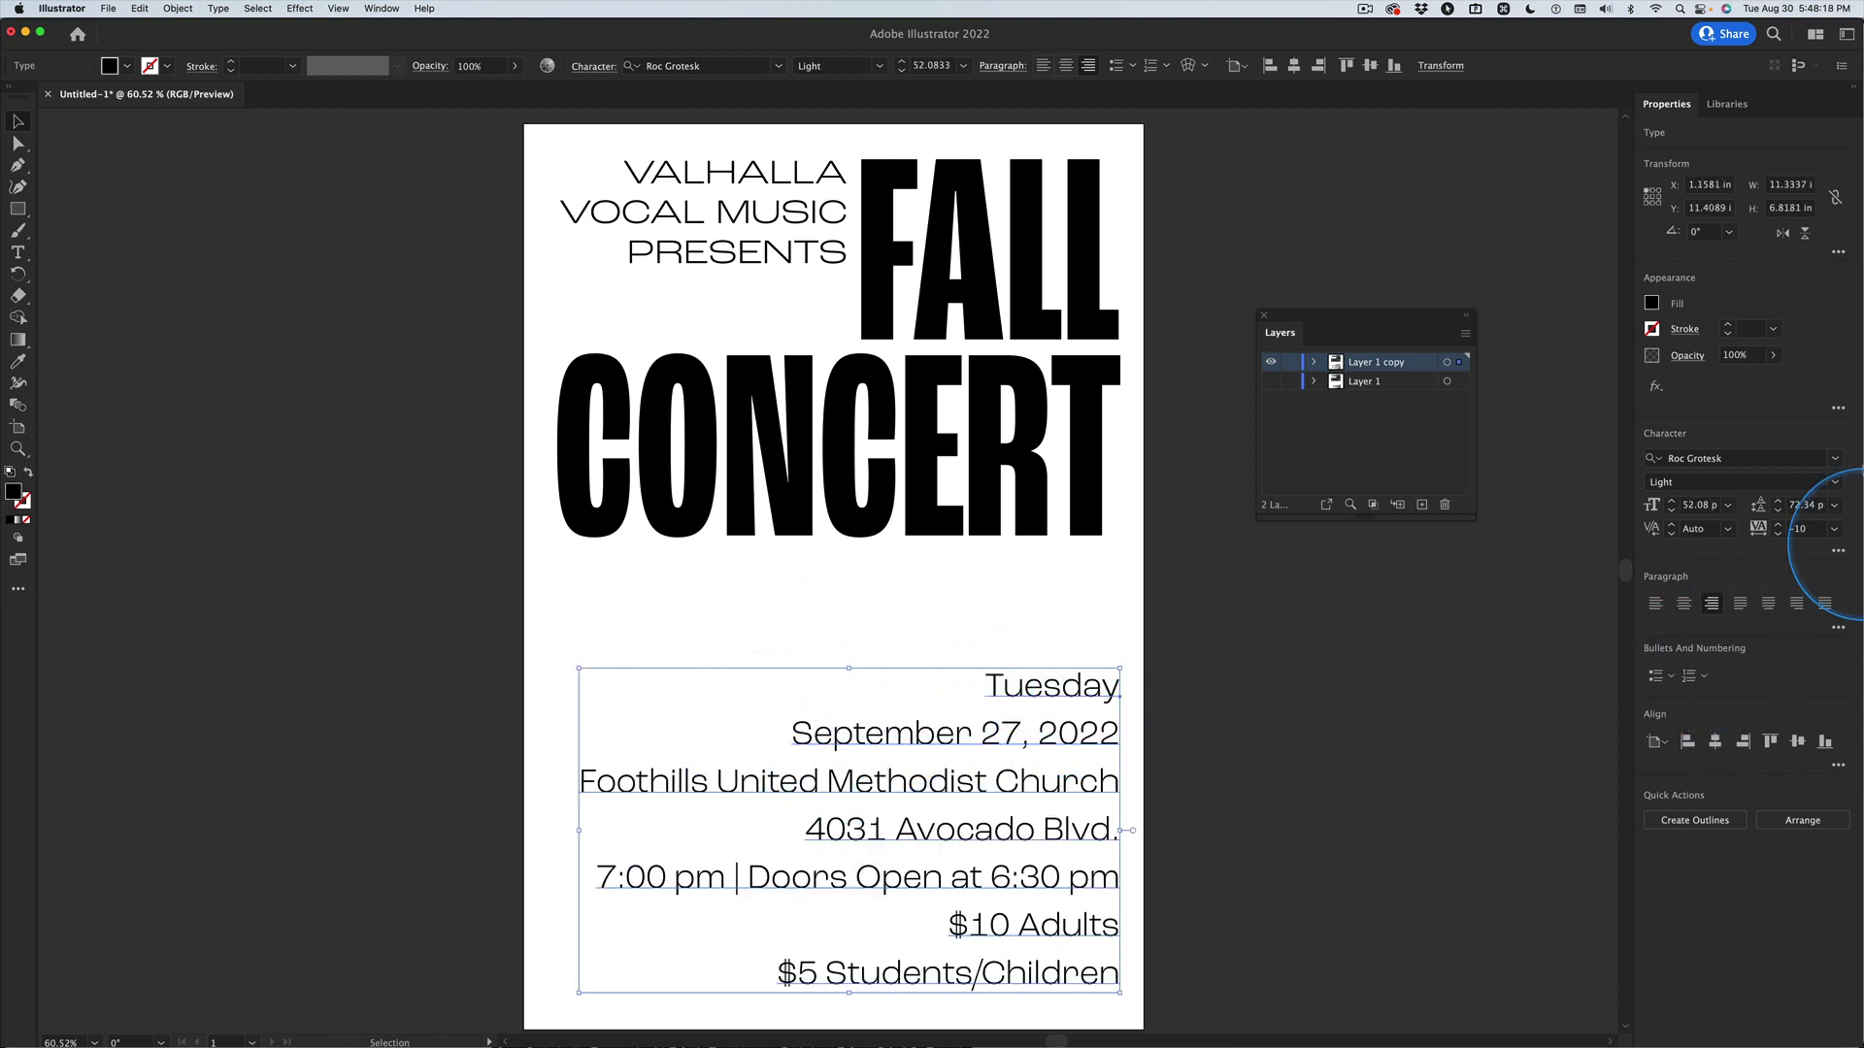
pyautogui.press('ctrl')
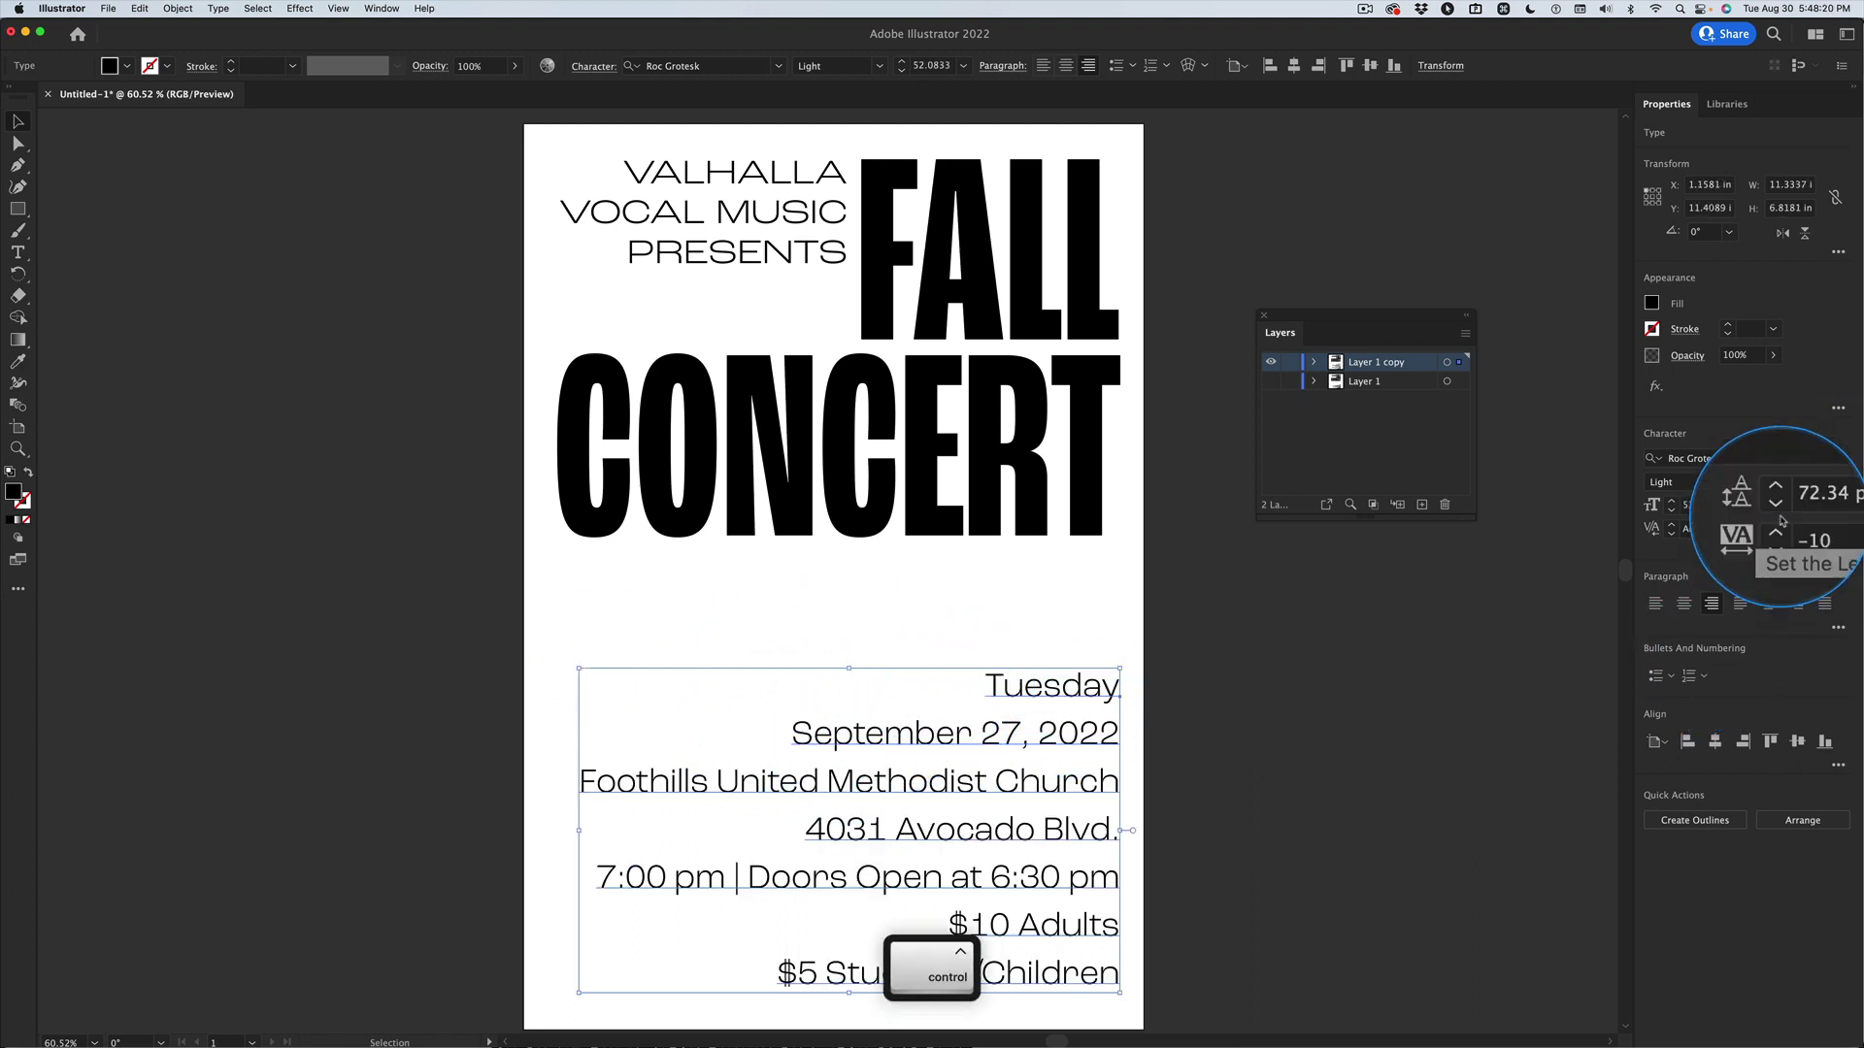
pyautogui.scroll(4, 1768, 516)
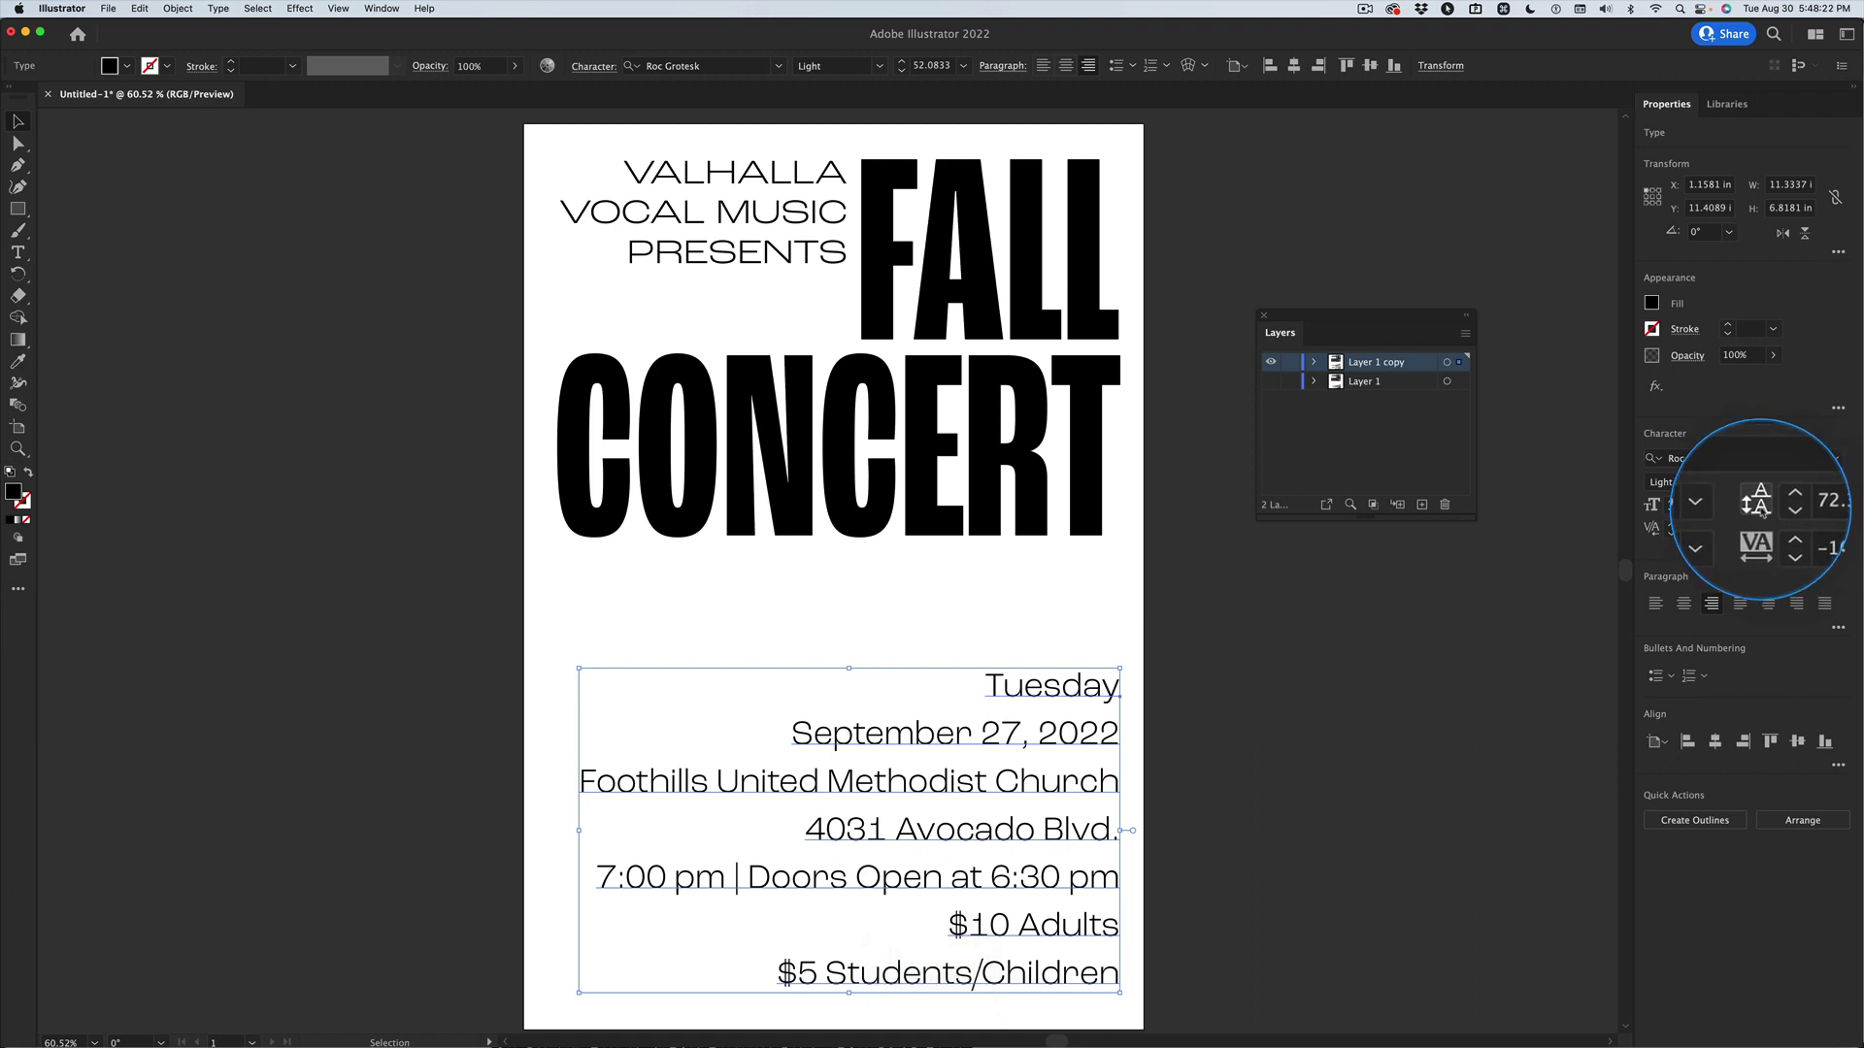
pyautogui.scroll(-3, 1780, 518)
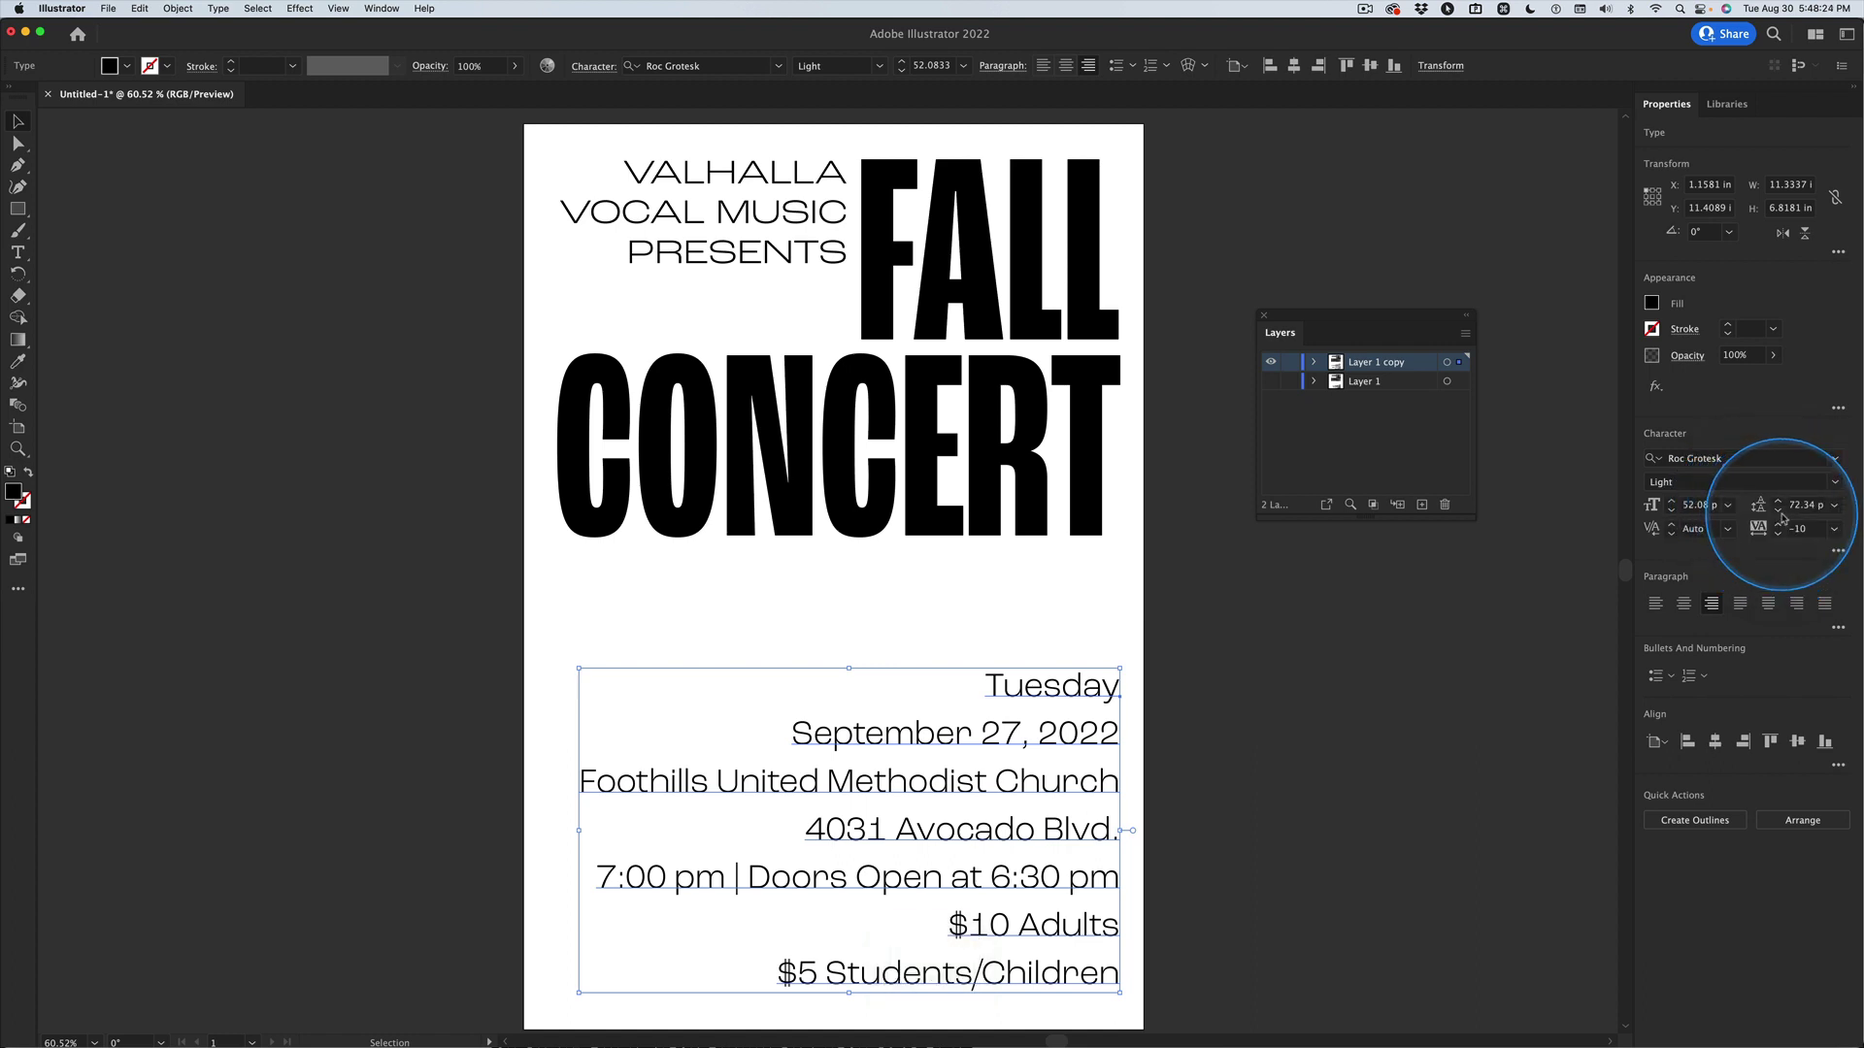
# - Reduce the event-details leading to 58 px and move the block lower on the poster
pyautogui.click(1779, 514)
pyautogui.click(1780, 514)
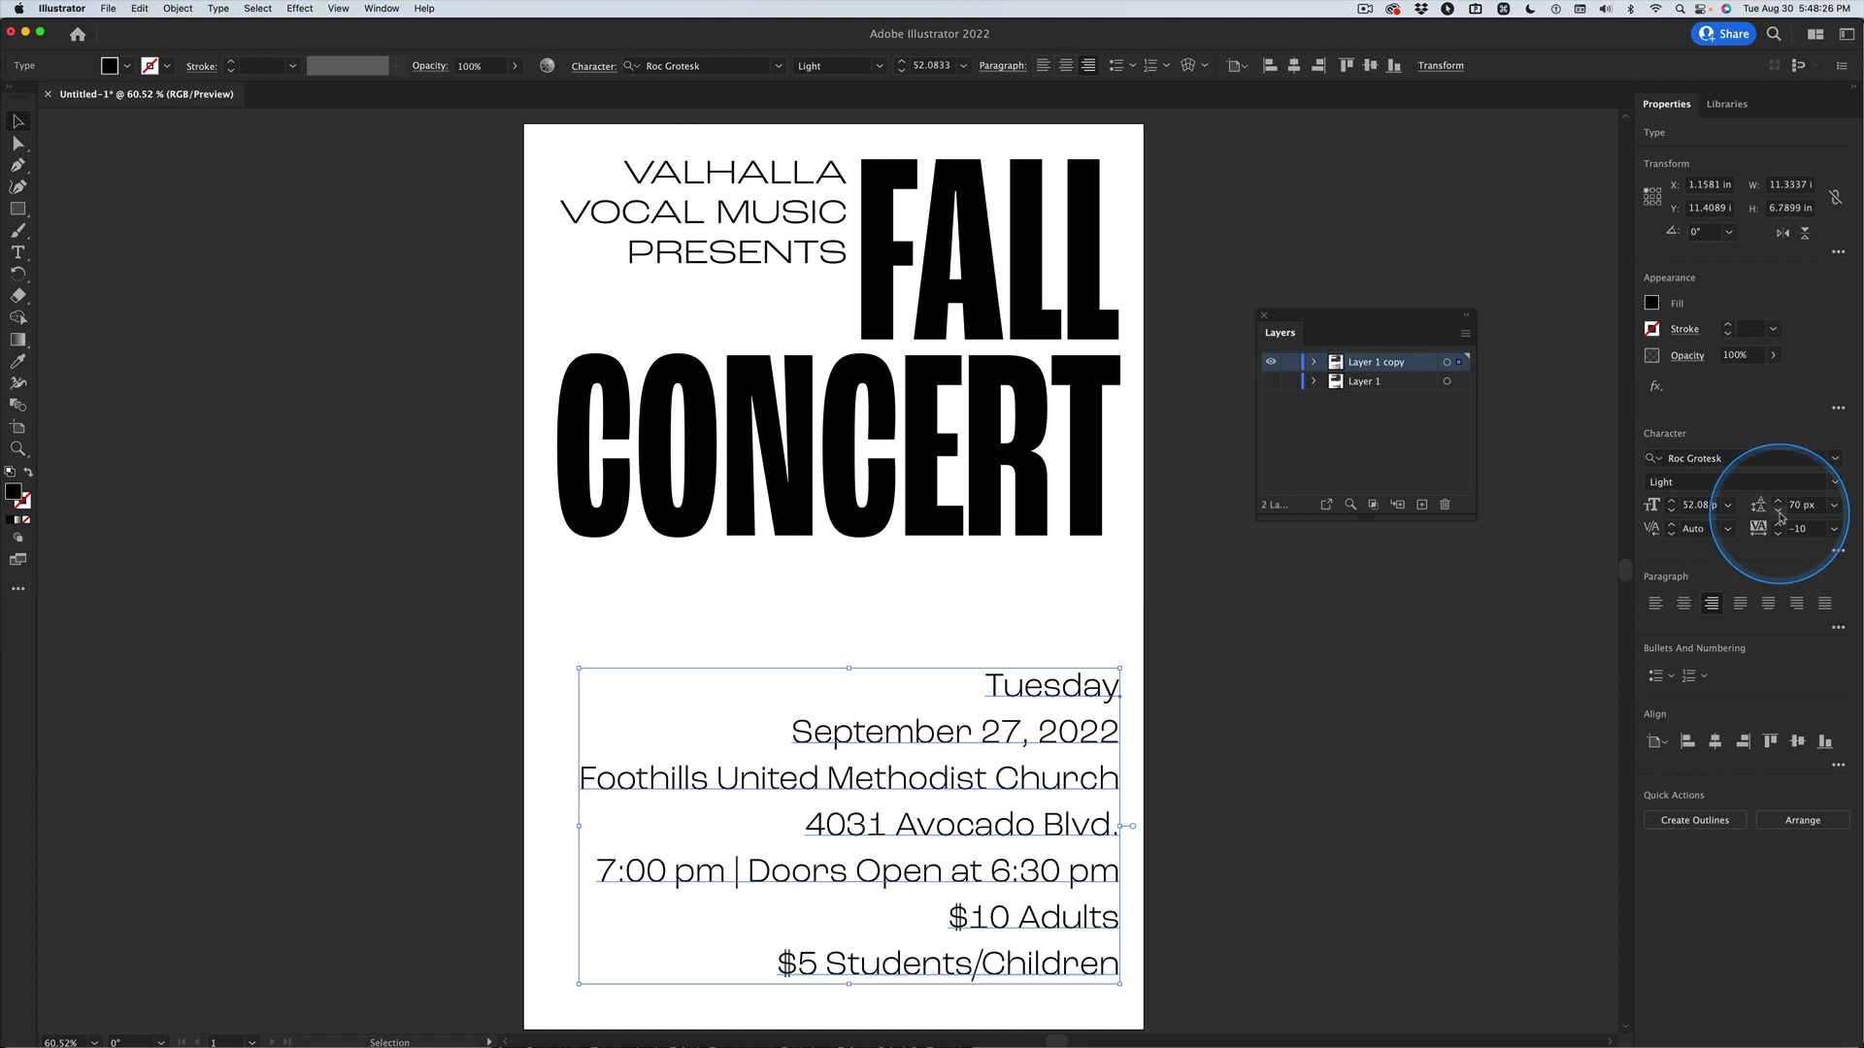
pyautogui.click(1779, 515)
pyautogui.click(1779, 514)
pyautogui.click(1779, 514)
pyautogui.click(1779, 515)
pyautogui.click(1780, 514)
pyautogui.click(1779, 515)
pyautogui.click(1780, 515)
pyautogui.click(1779, 514)
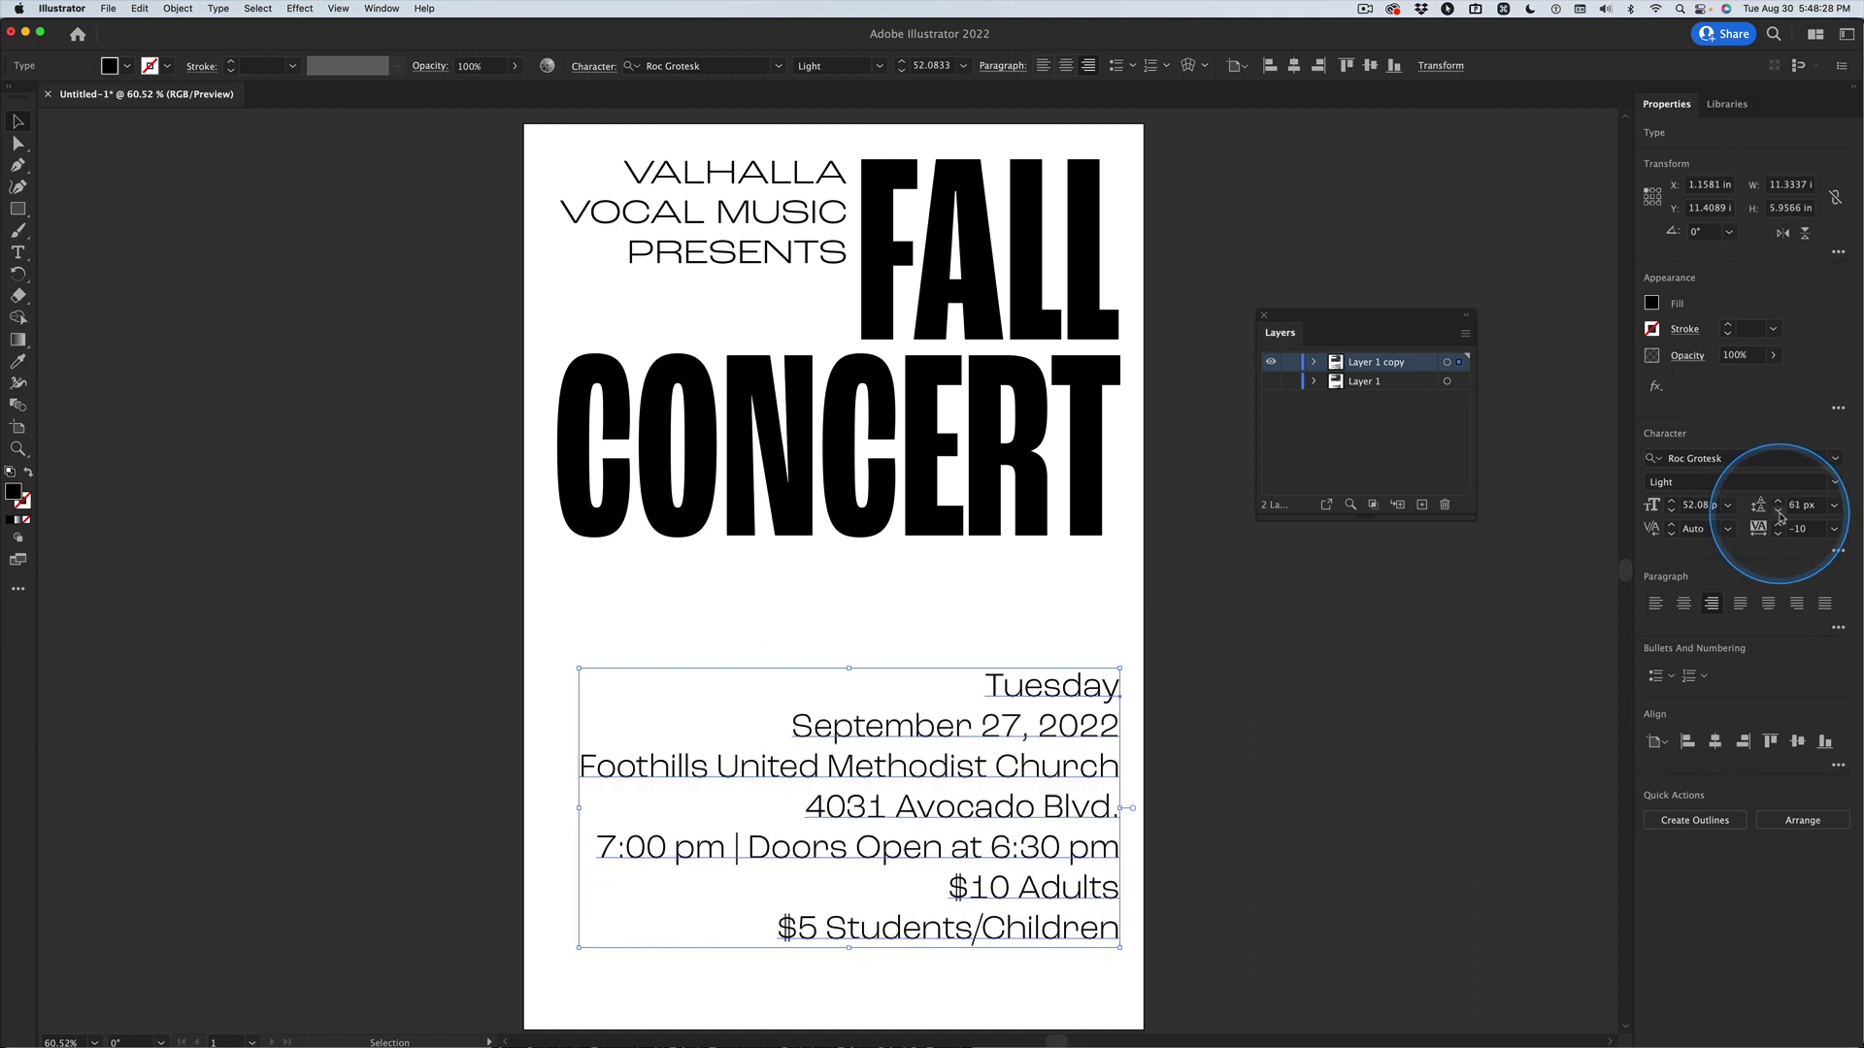
pyautogui.click(1779, 514)
pyautogui.click(1779, 514)
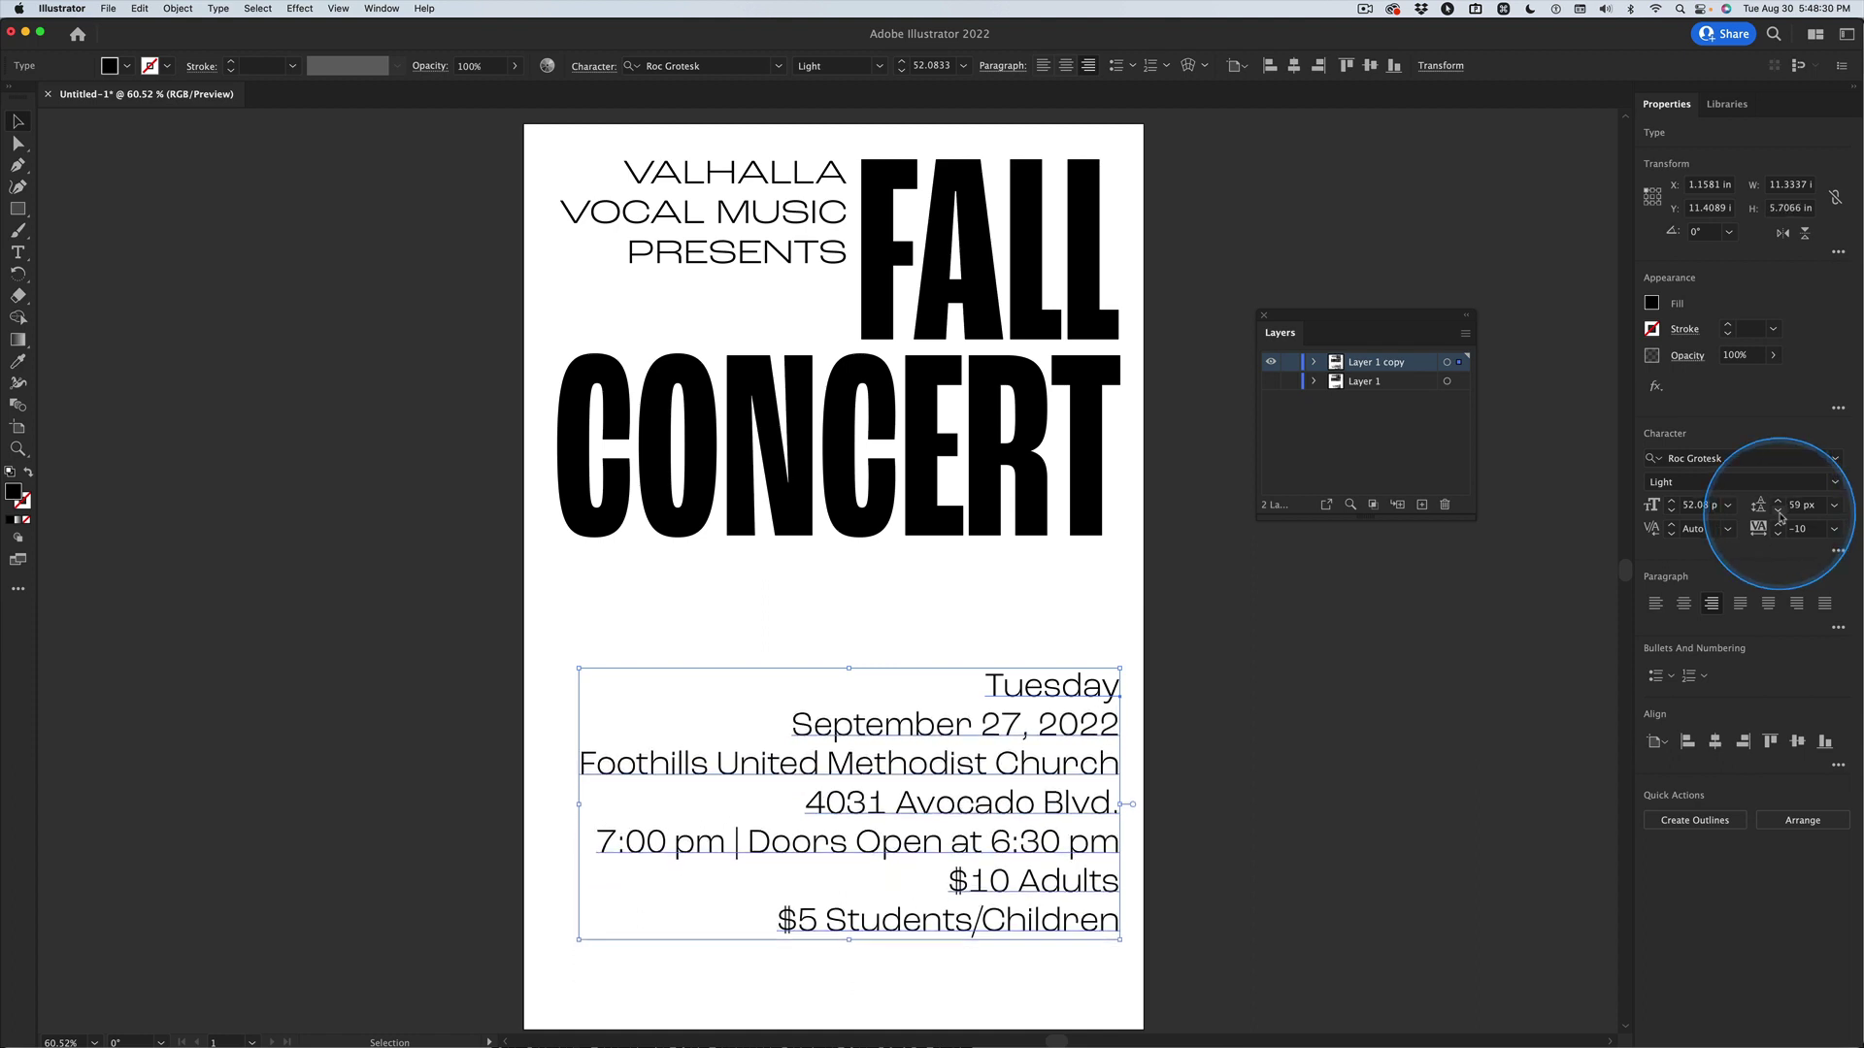
pyautogui.click(1780, 515)
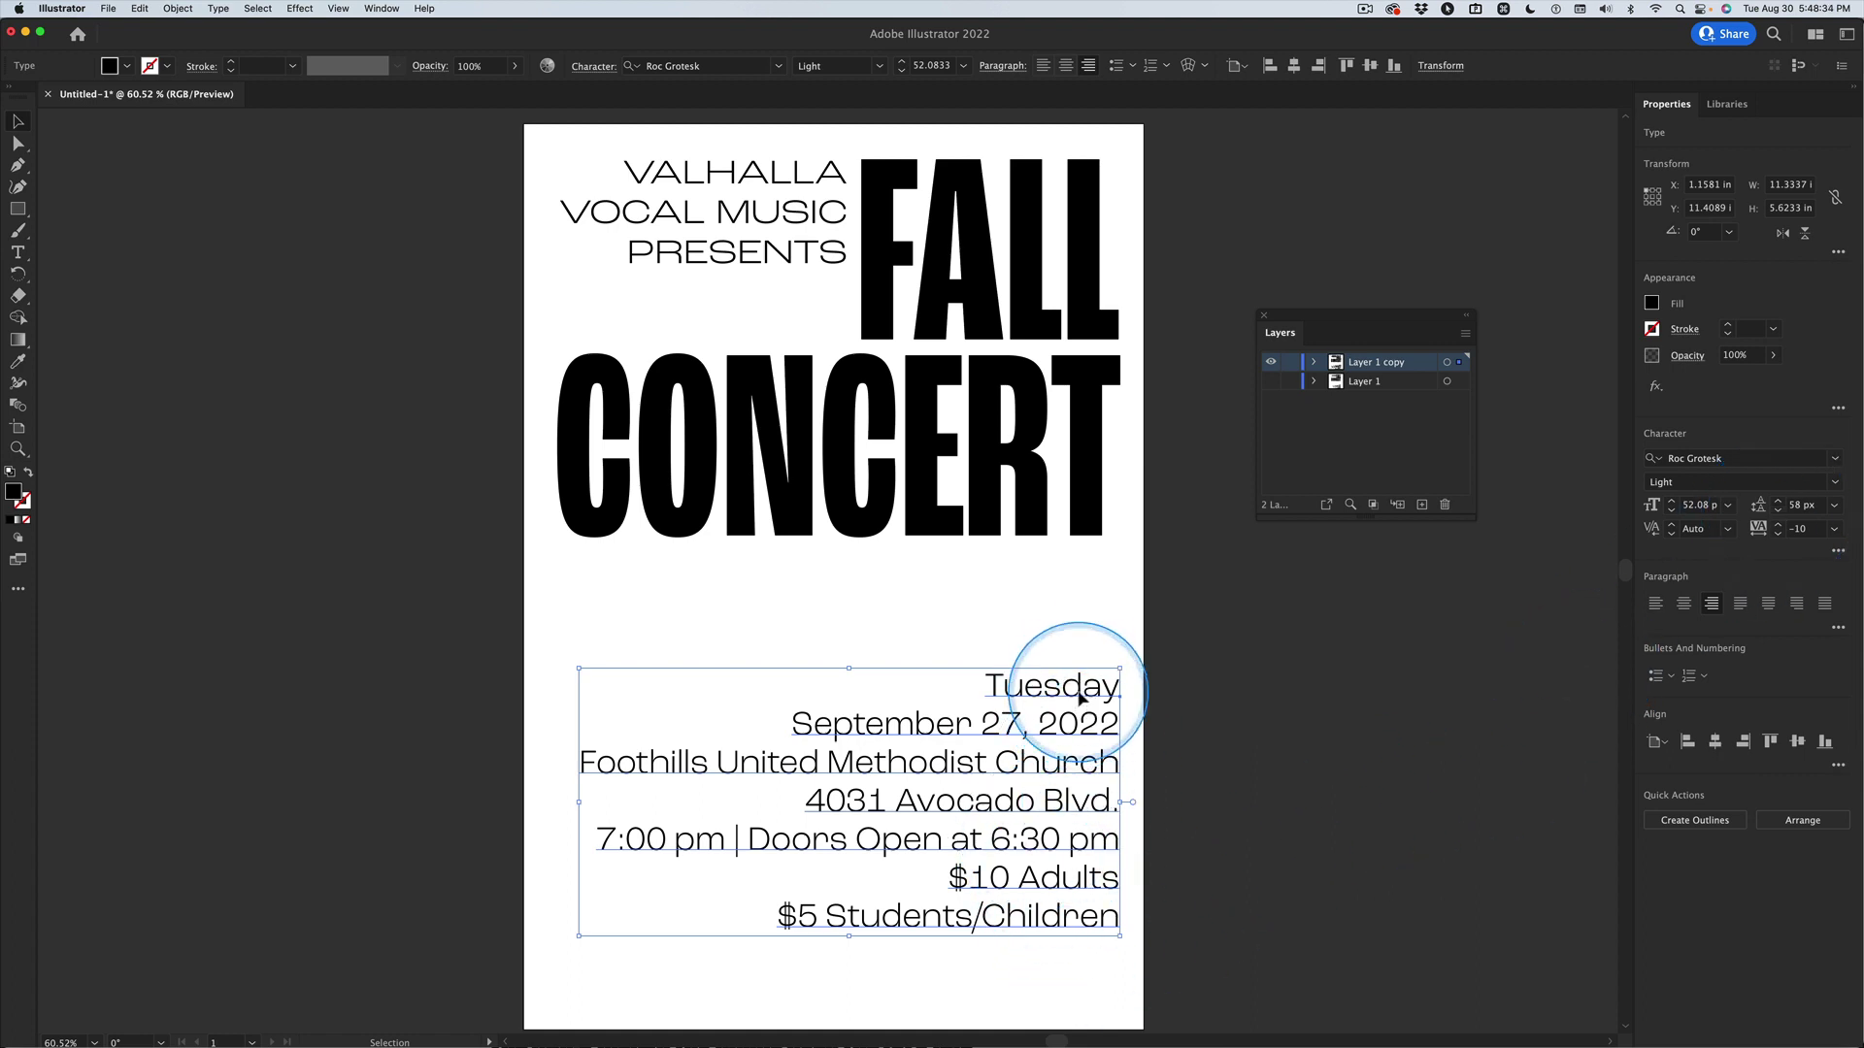
pyautogui.moveTo(1080, 697); pyautogui.dragTo(1073, 770)
pyautogui.click(1282, 719)
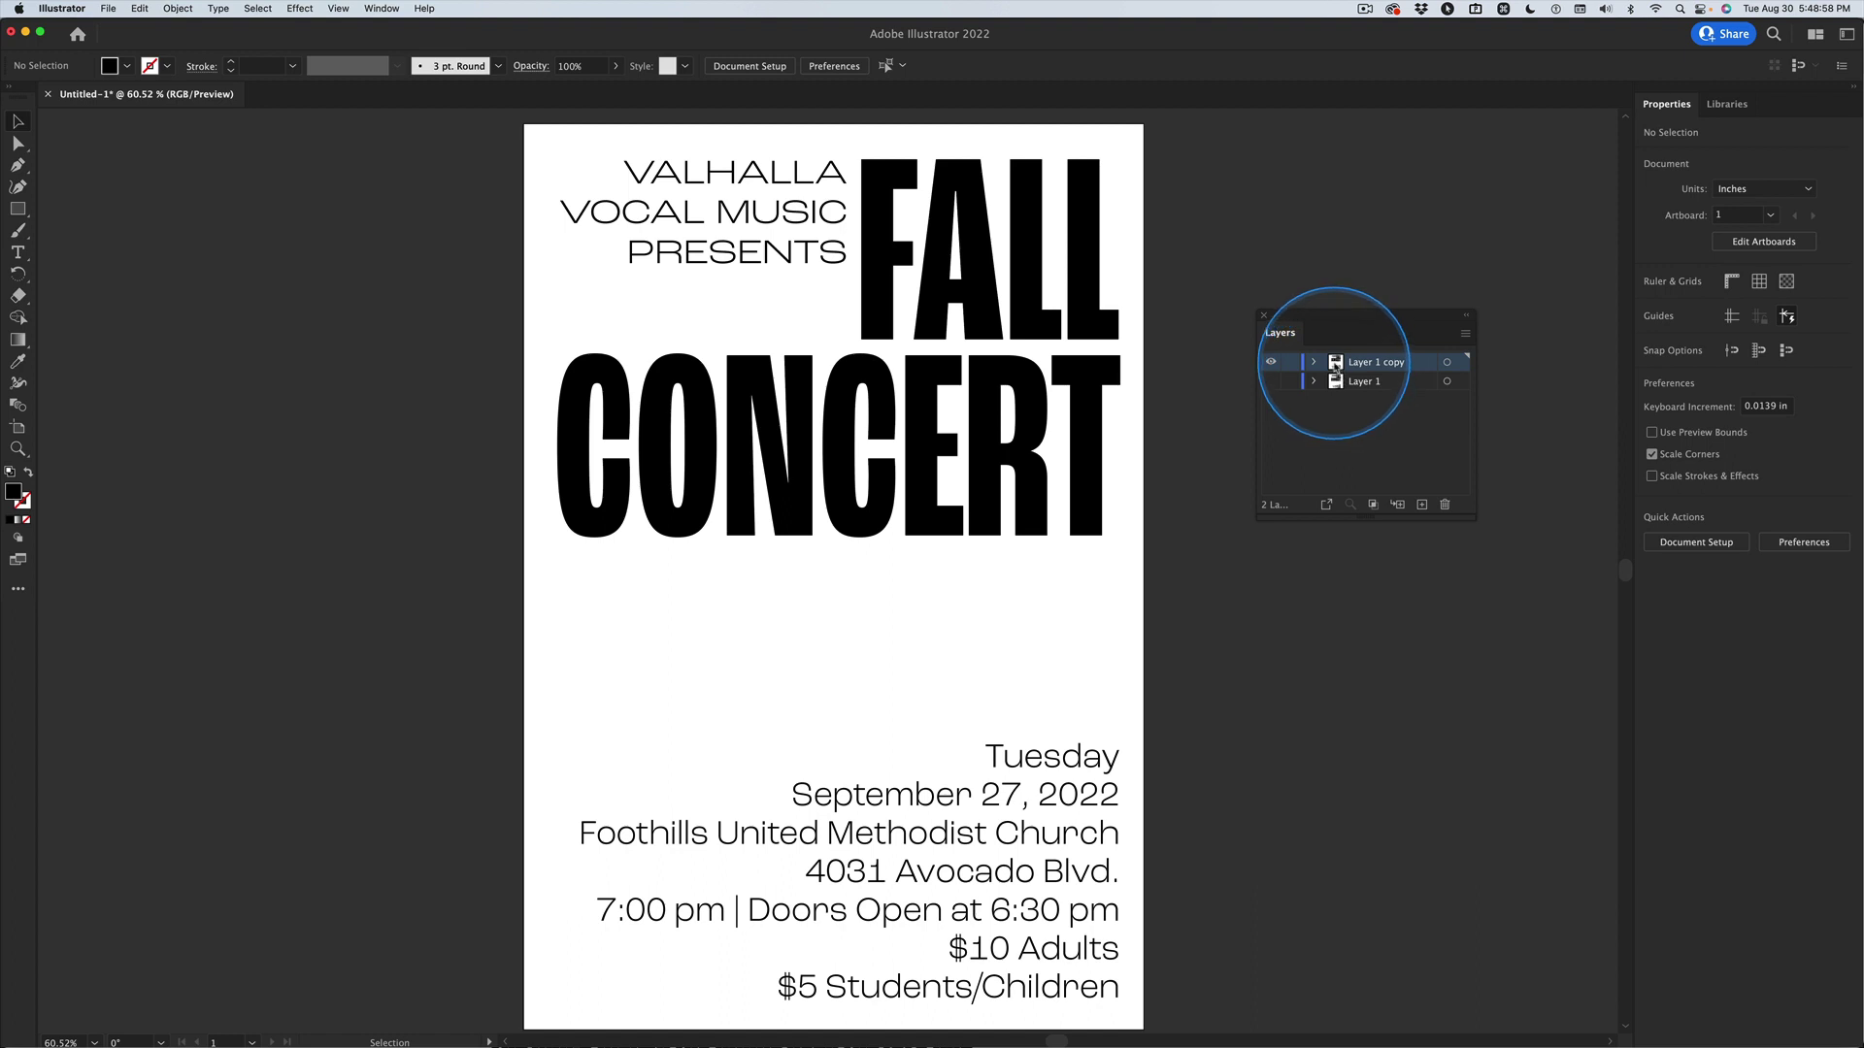
# - Duplicate Layer 1 copy into a third, topmost layer
pyautogui.moveTo(1336, 367); pyautogui.dragTo(1423, 506)
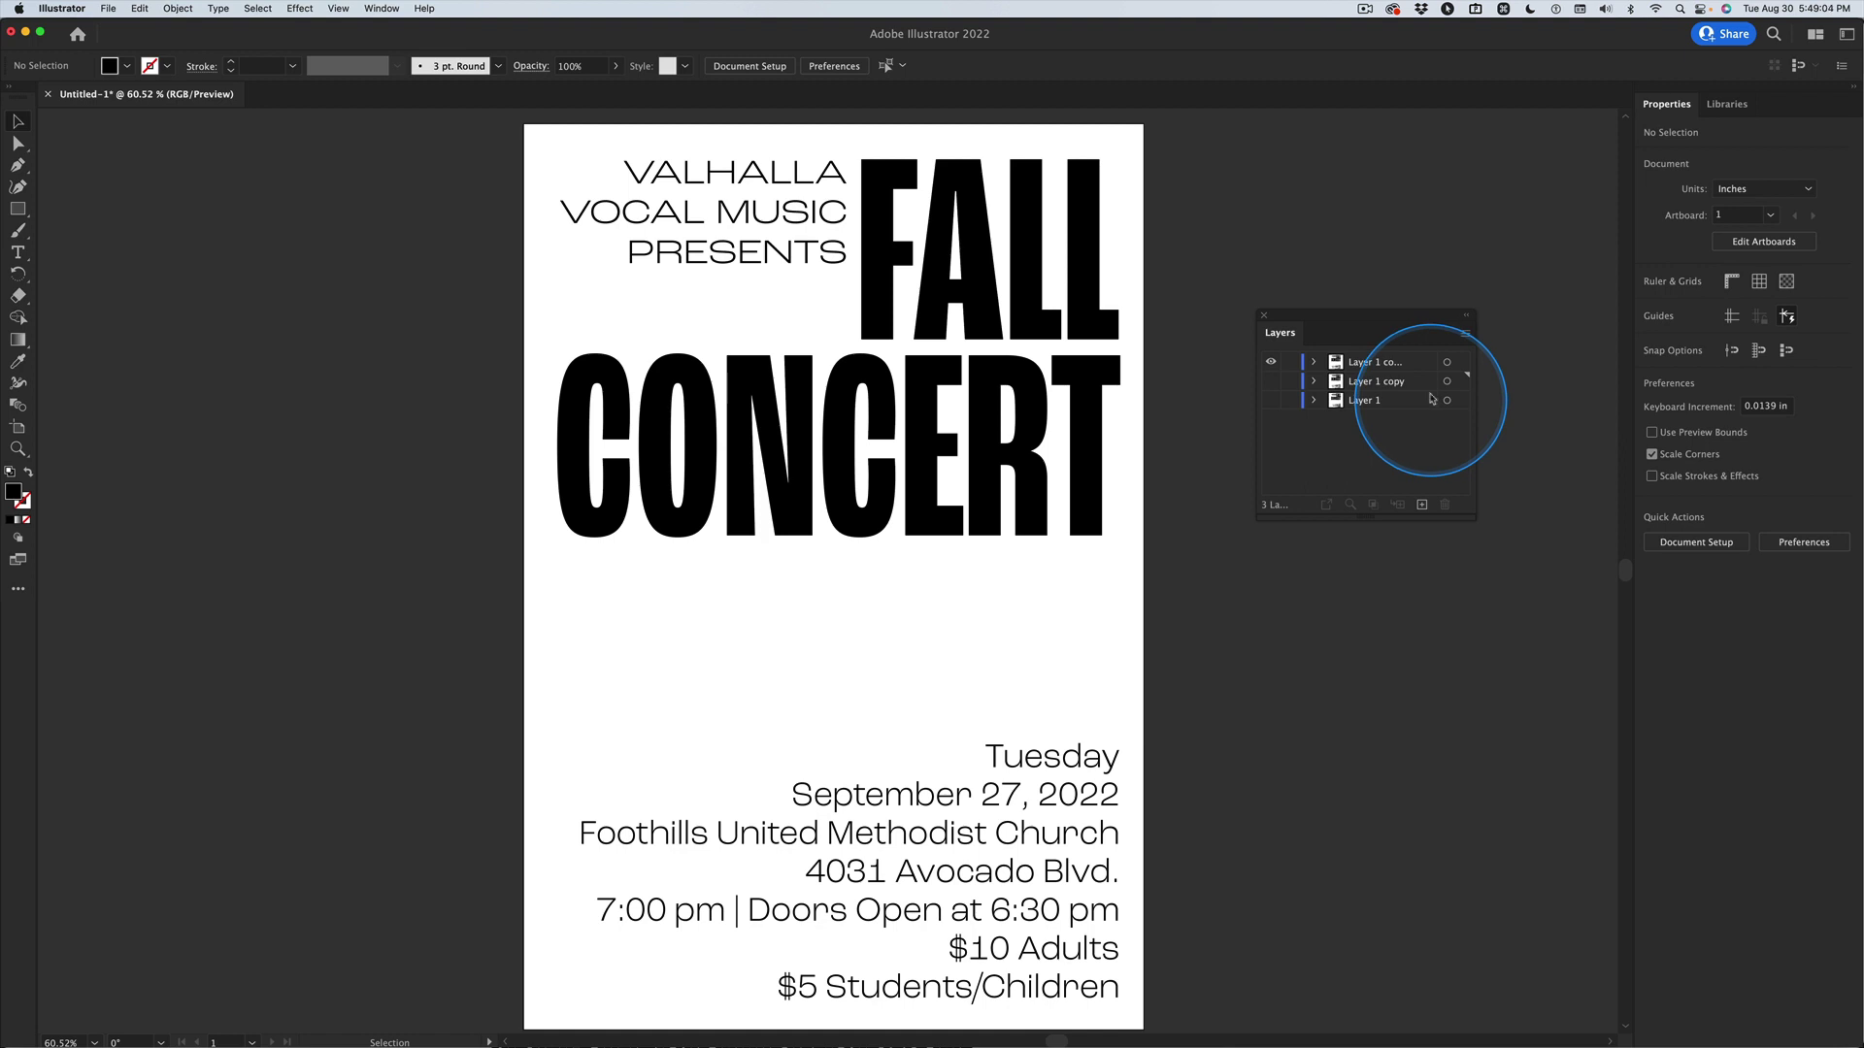
pyautogui.click(988, 284)
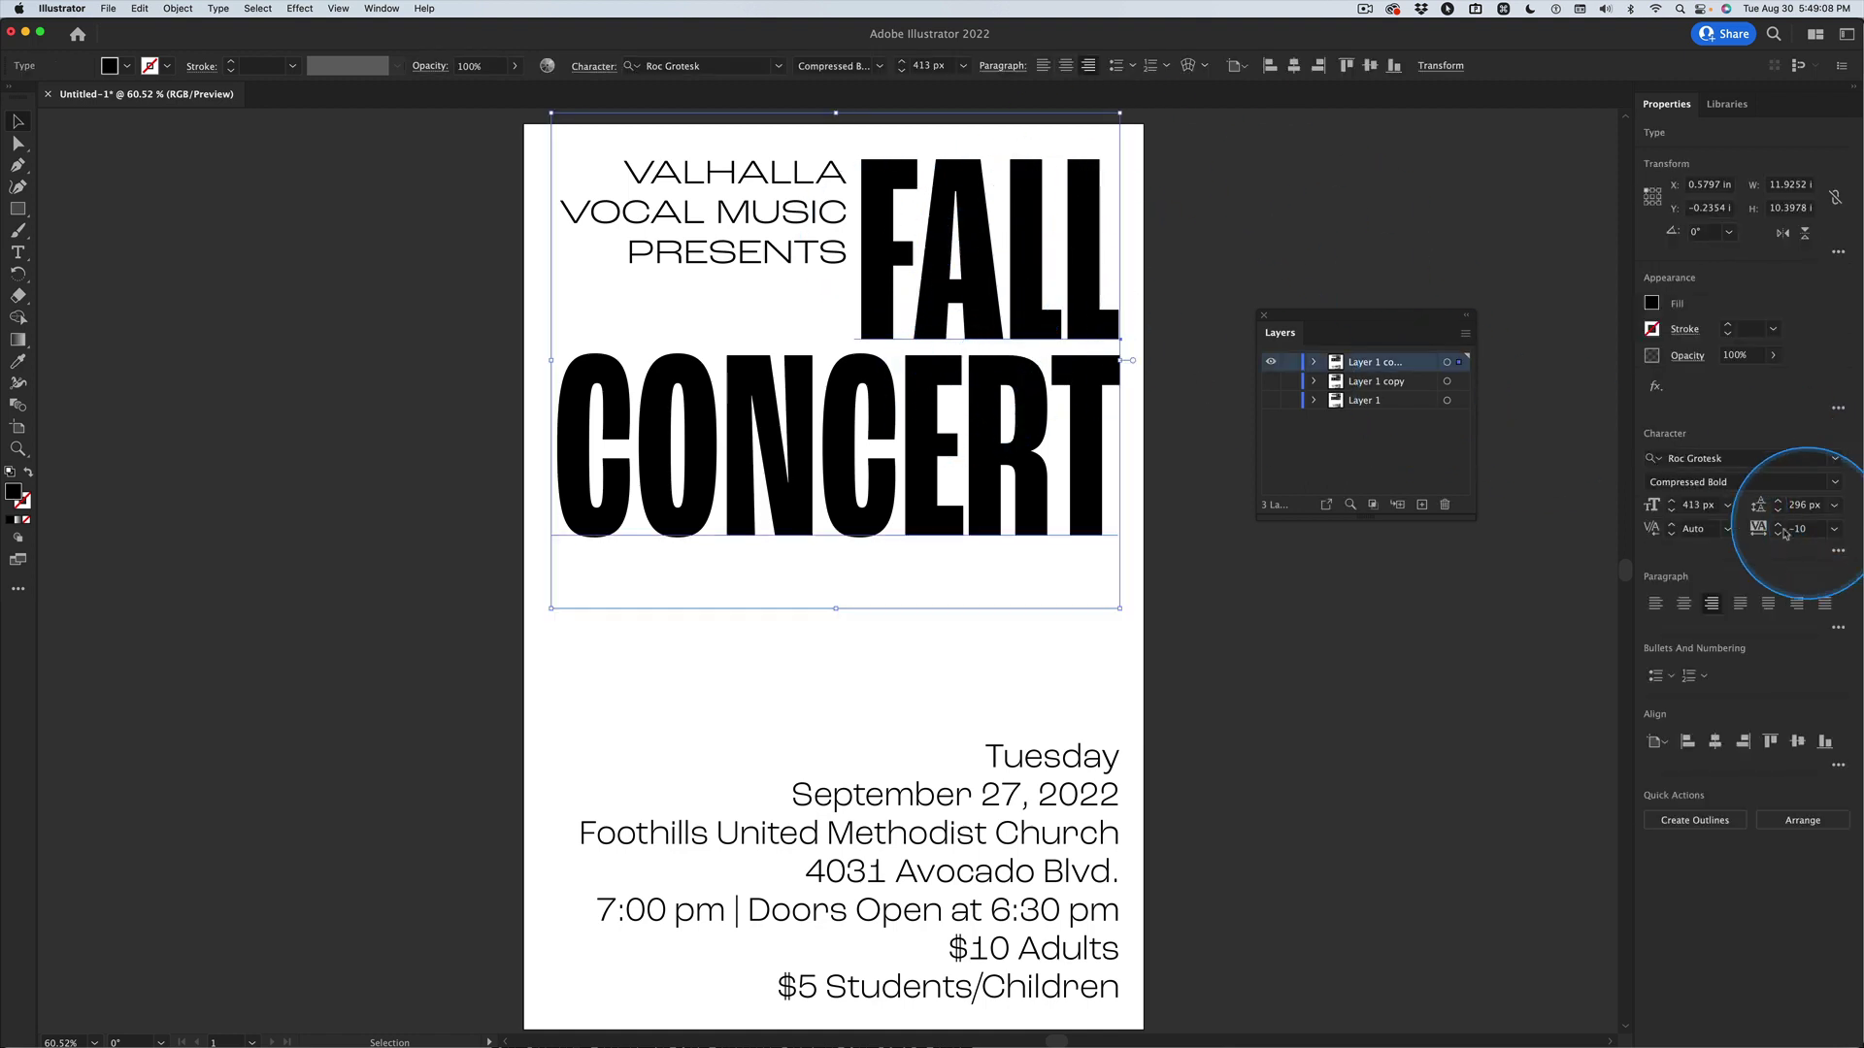
pyautogui.press('ctrl')
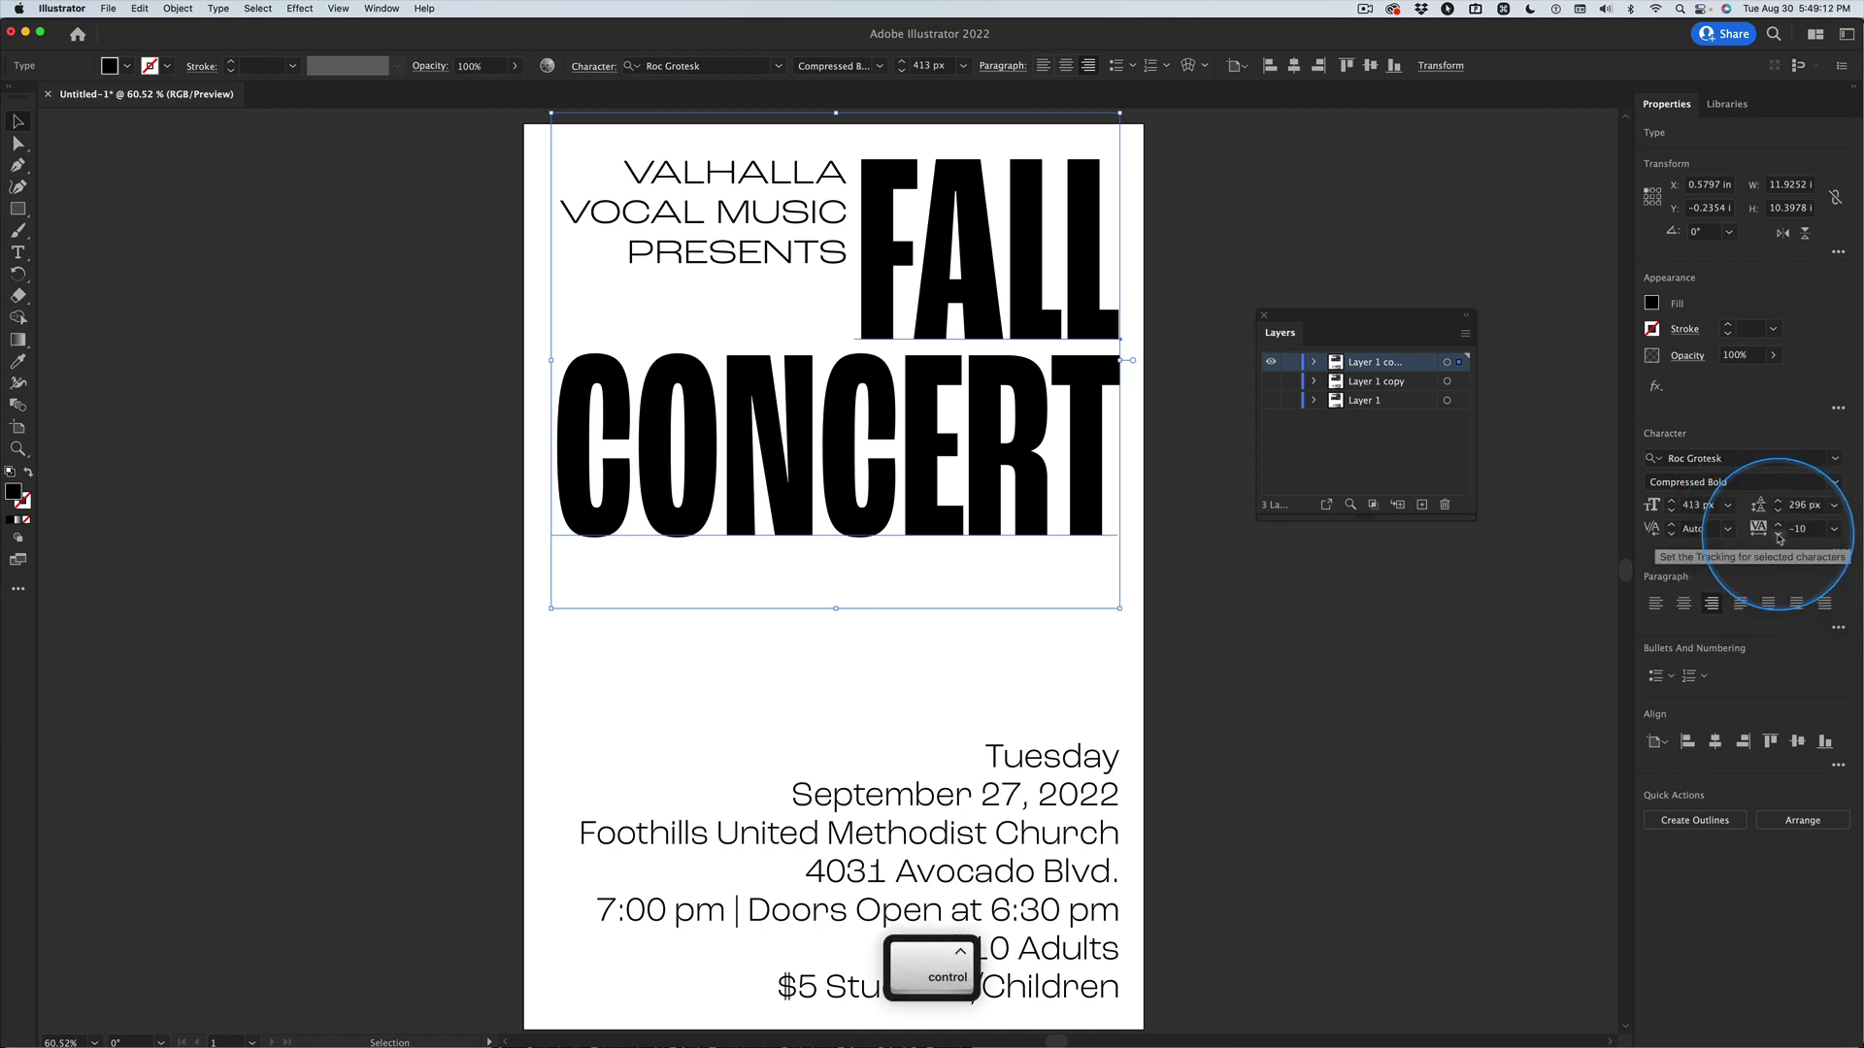
# - Try looser tracking on the FALL CONCERT headline, then set it back to -10
pyautogui.click(1780, 527)
pyautogui.click(1779, 526)
pyautogui.click(1780, 526)
pyautogui.click(1780, 527)
pyautogui.click(1780, 526)
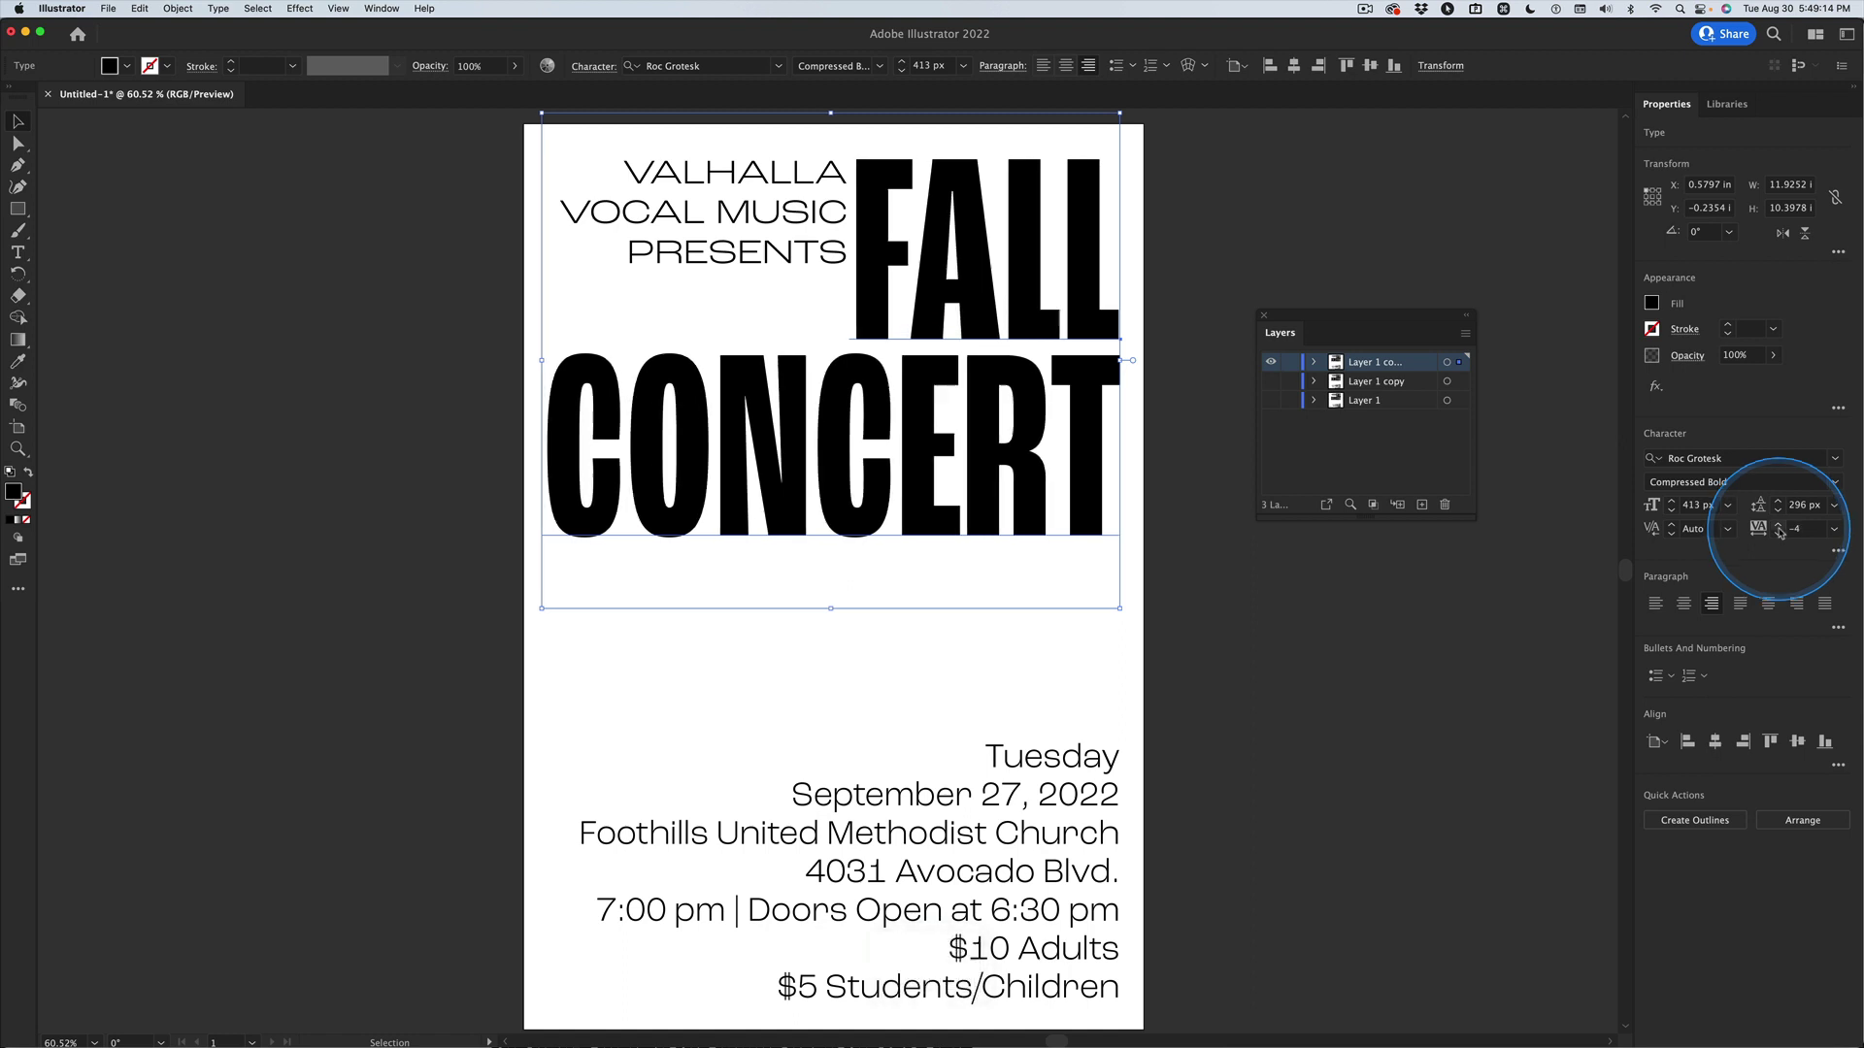
pyautogui.click(1779, 526)
pyautogui.click(1779, 526)
pyautogui.click(1779, 526)
pyautogui.click(1779, 526)
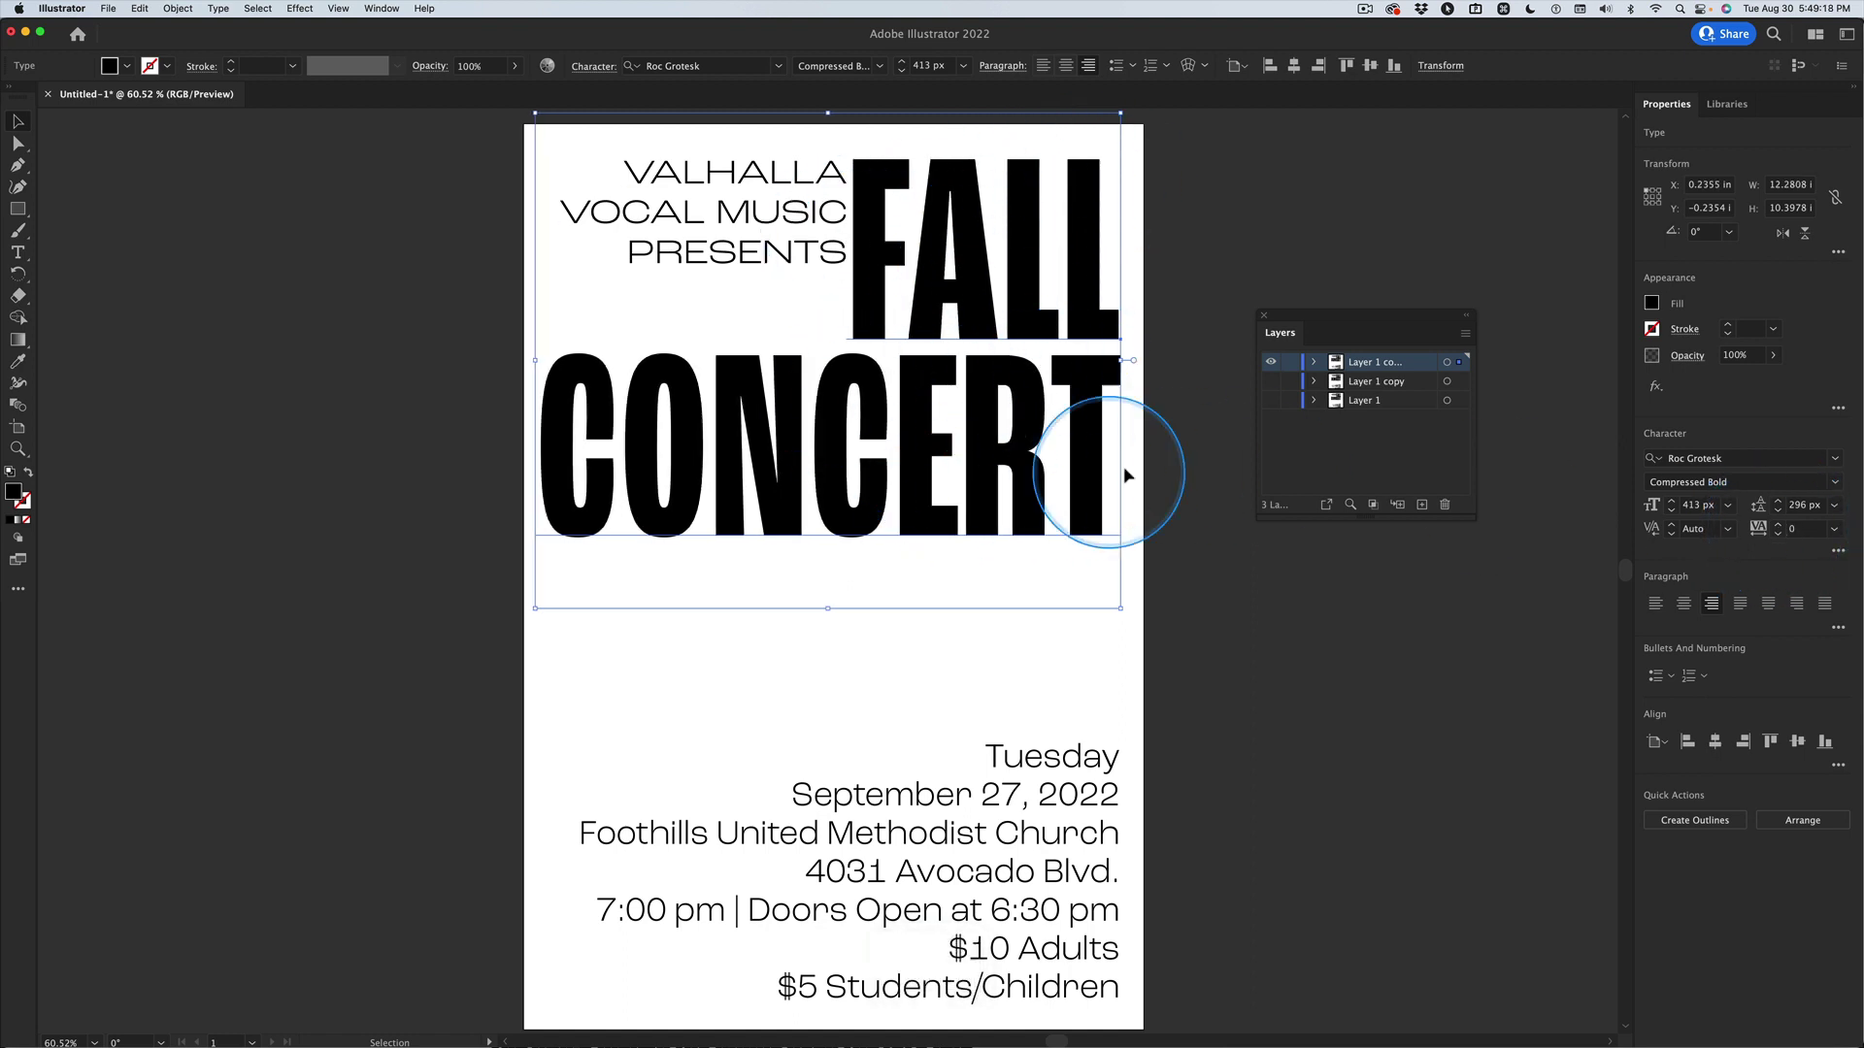
pyautogui.click(1791, 530)
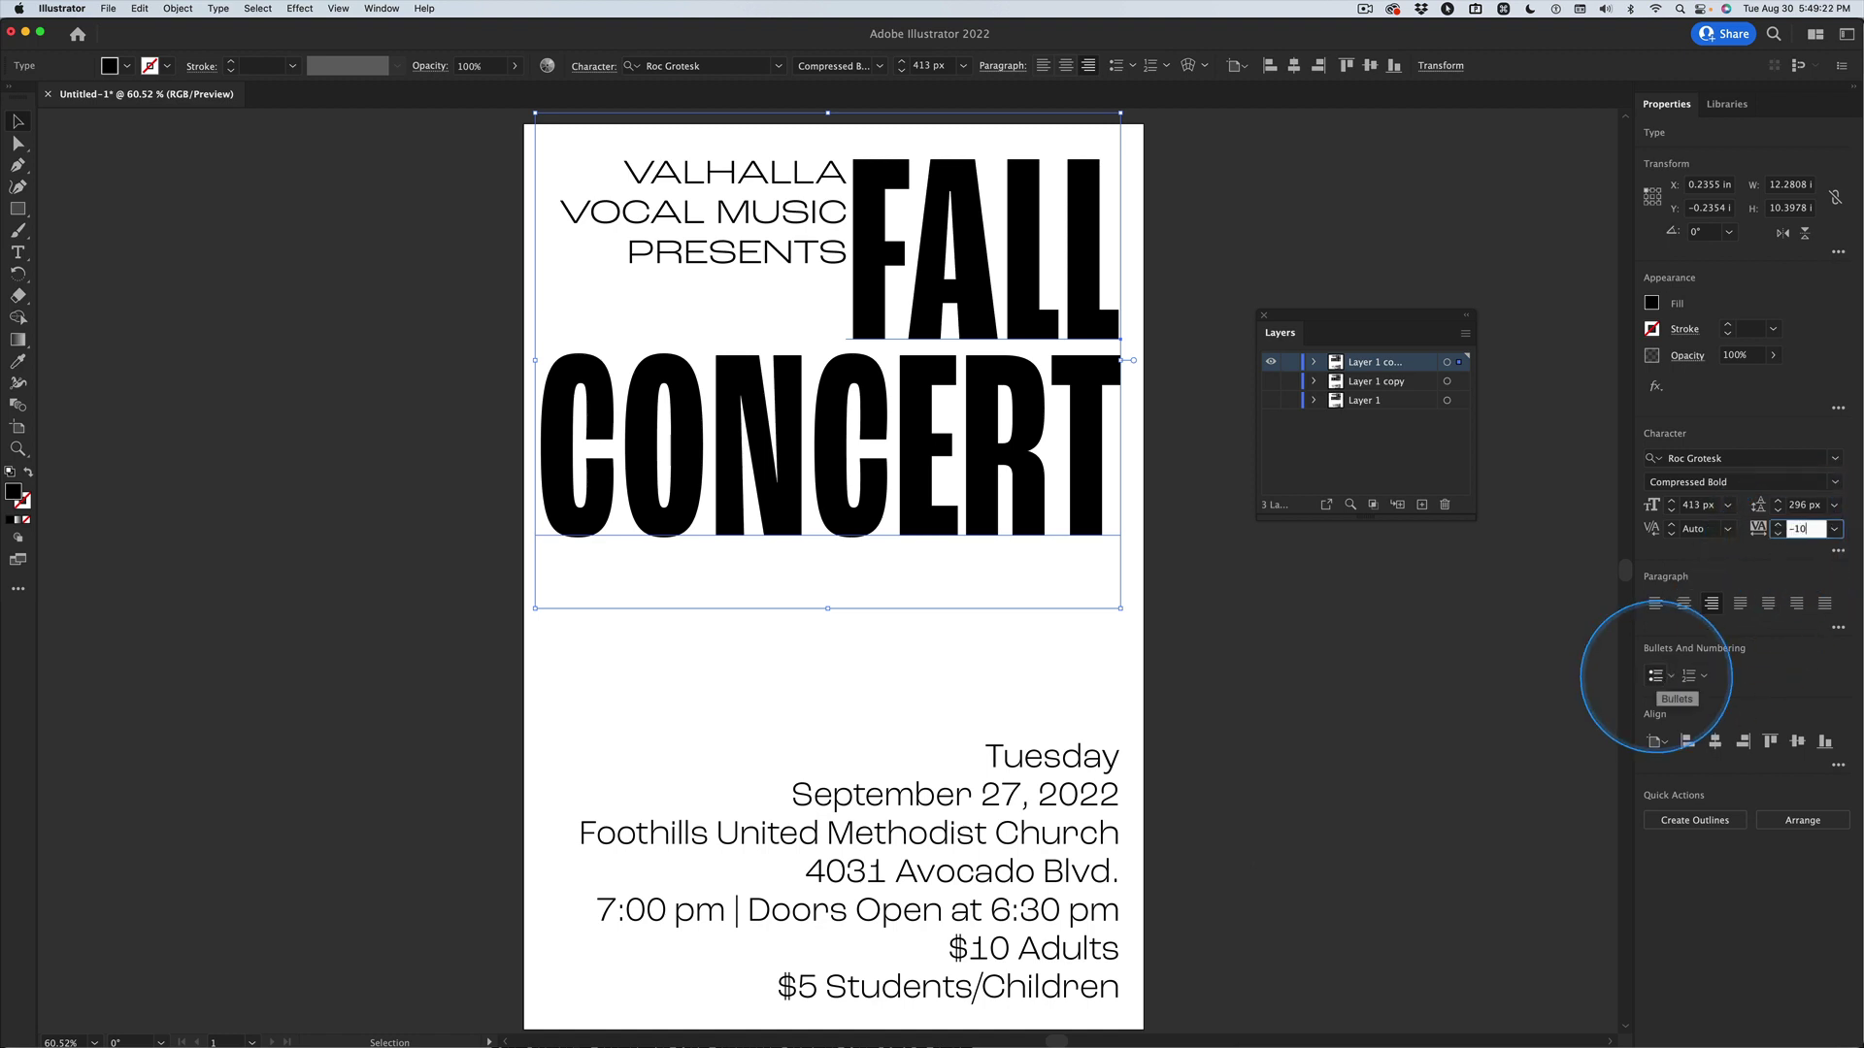
pyautogui.press('Return')
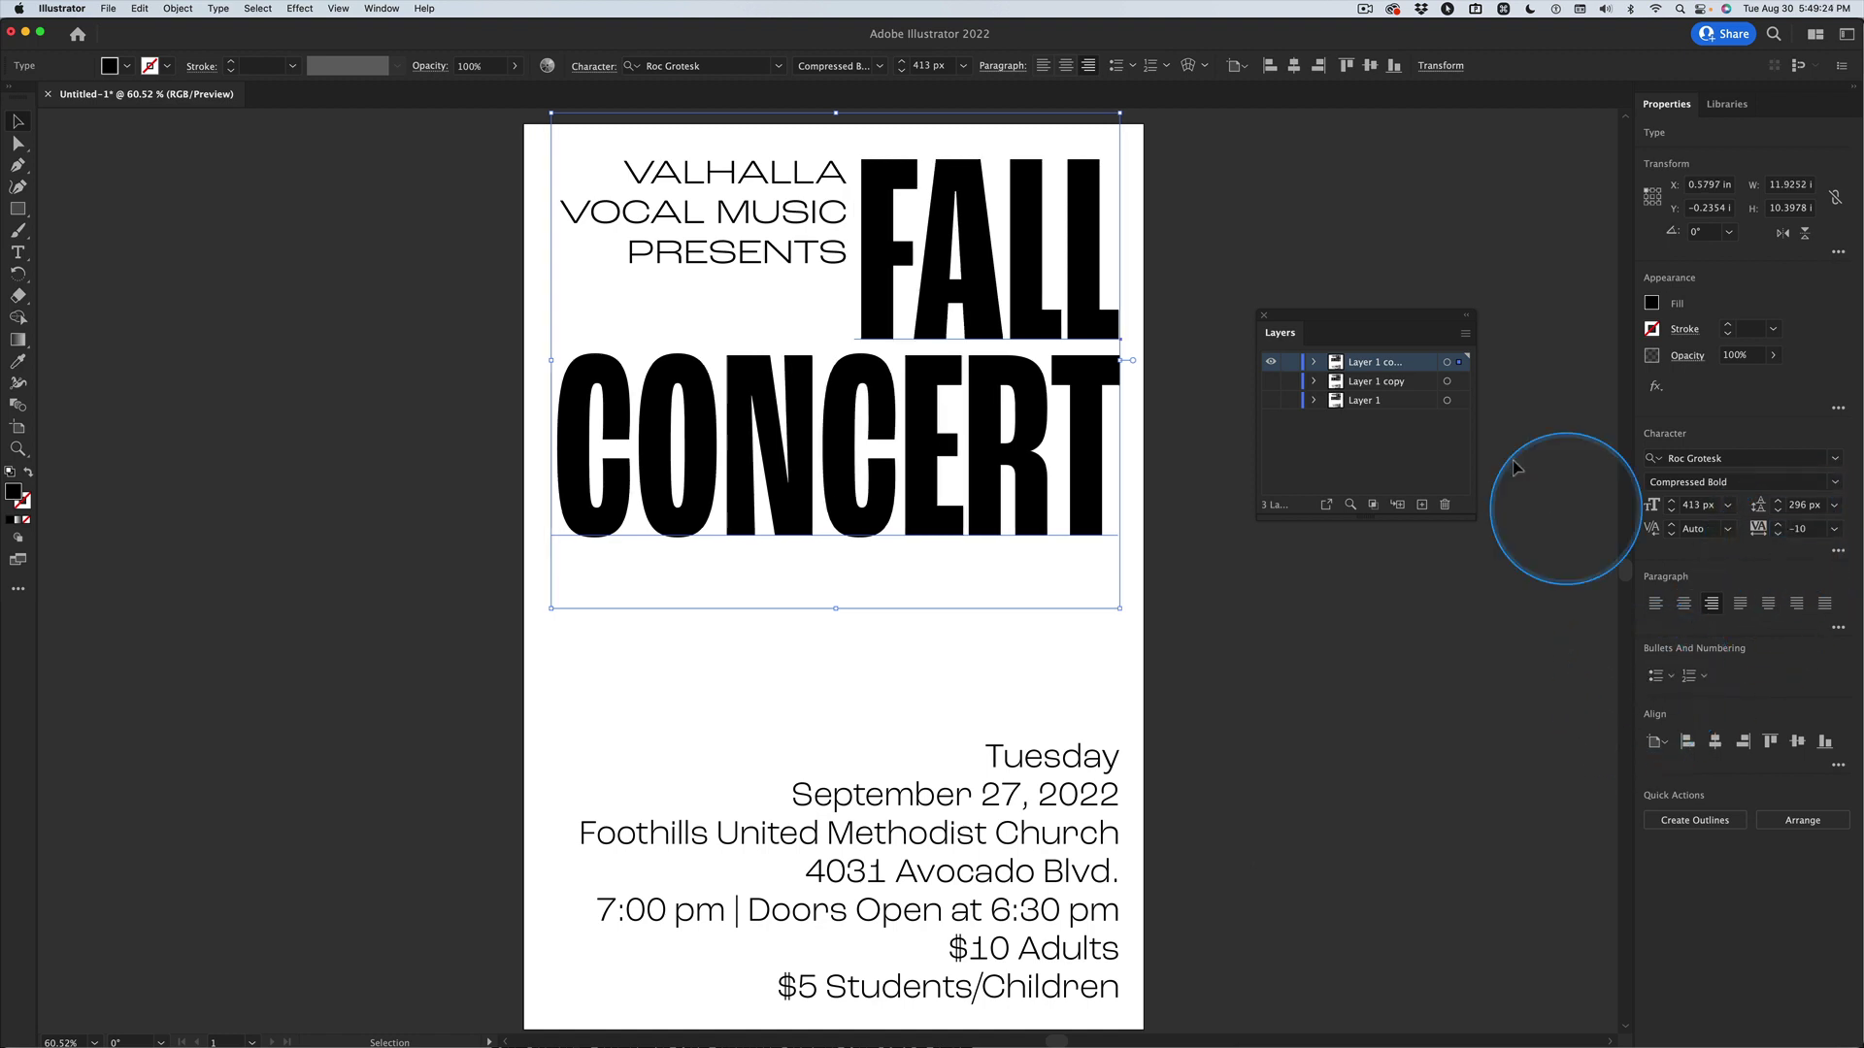
pyautogui.click(772, 258)
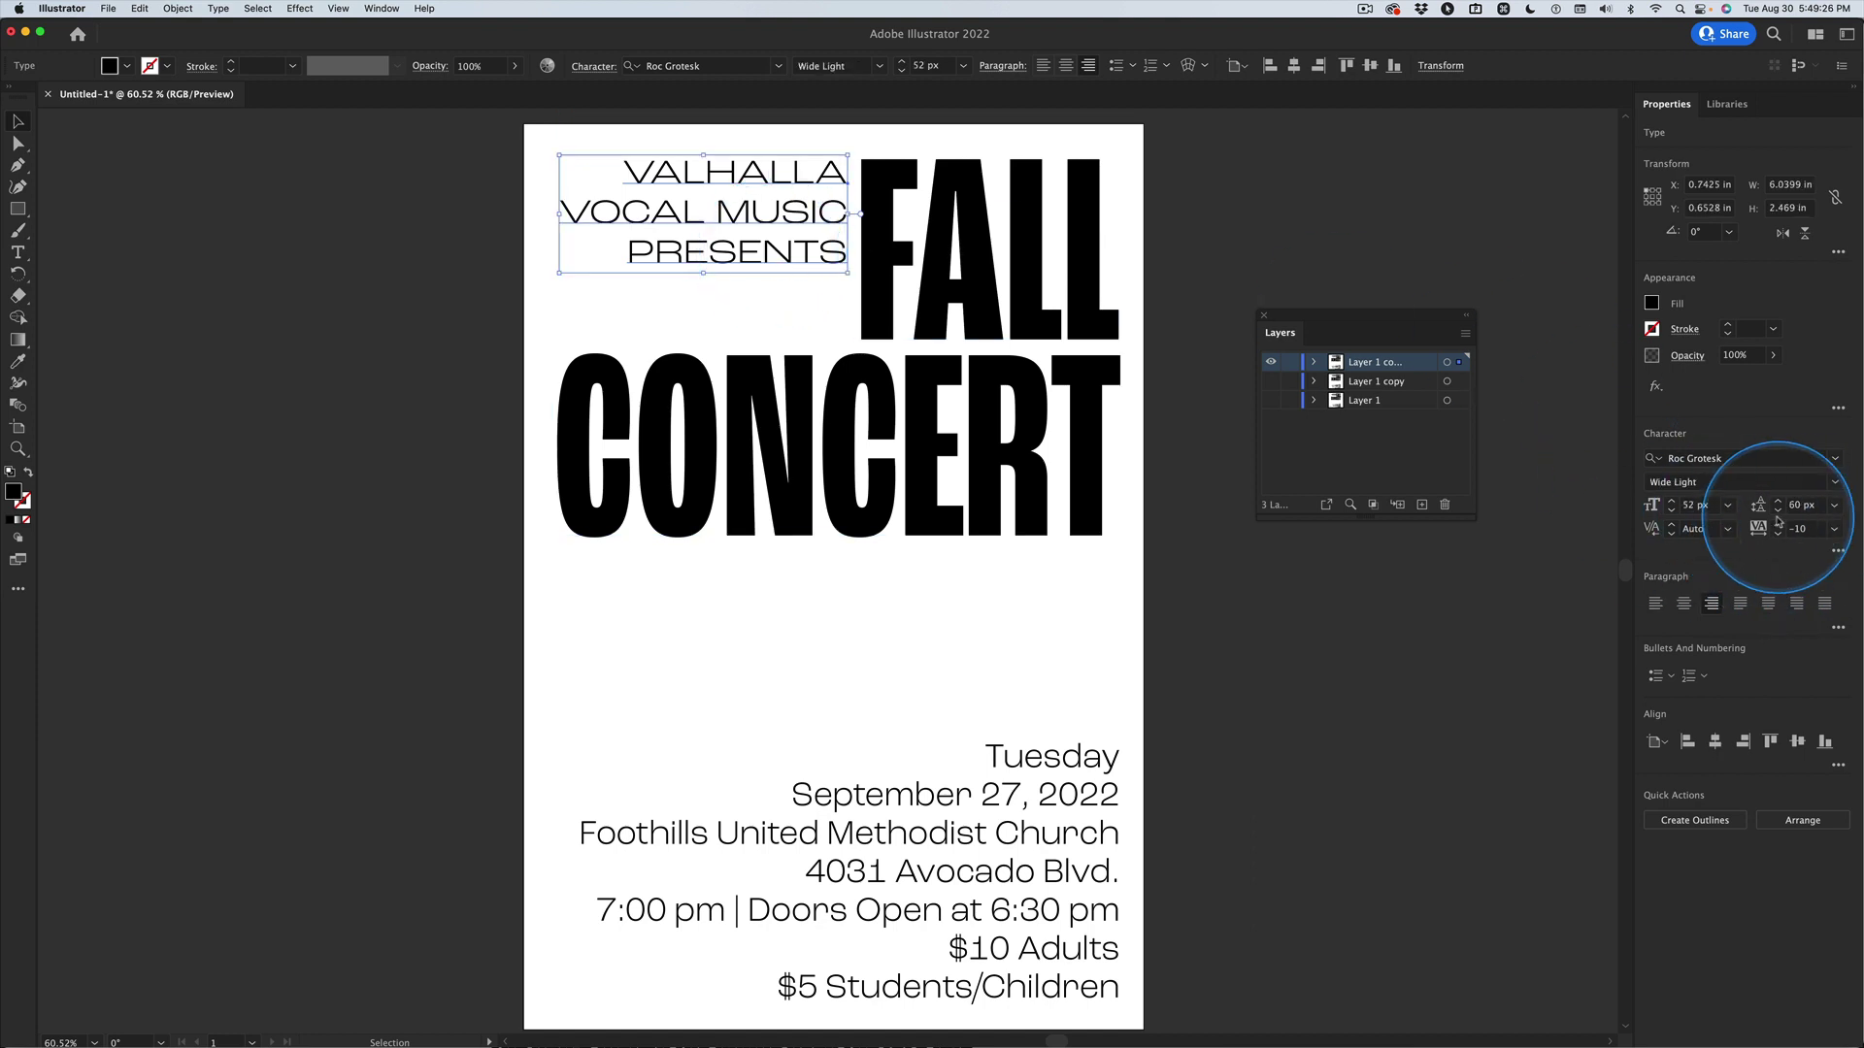
pyautogui.click(1046, 772)
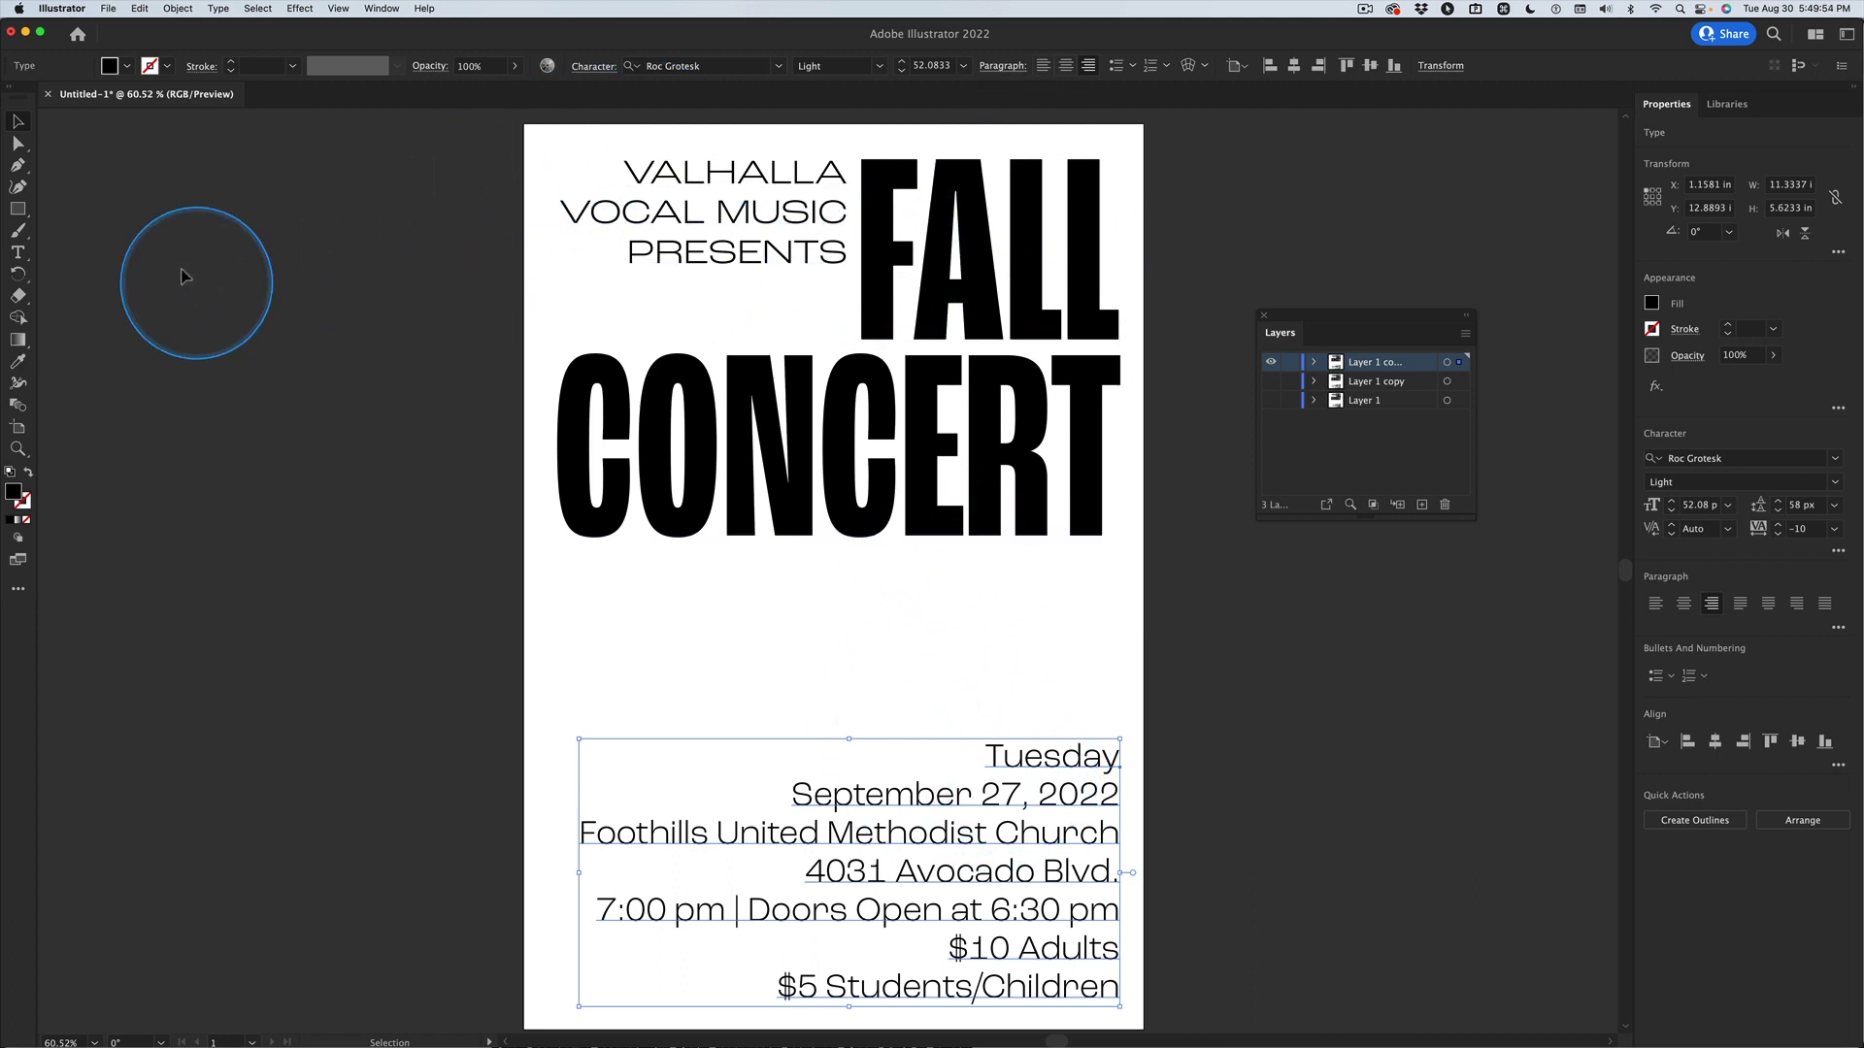
# - Show rulers and guides, and add a horizontal guide along the CONCERT baseline
pyautogui.press('super+r')
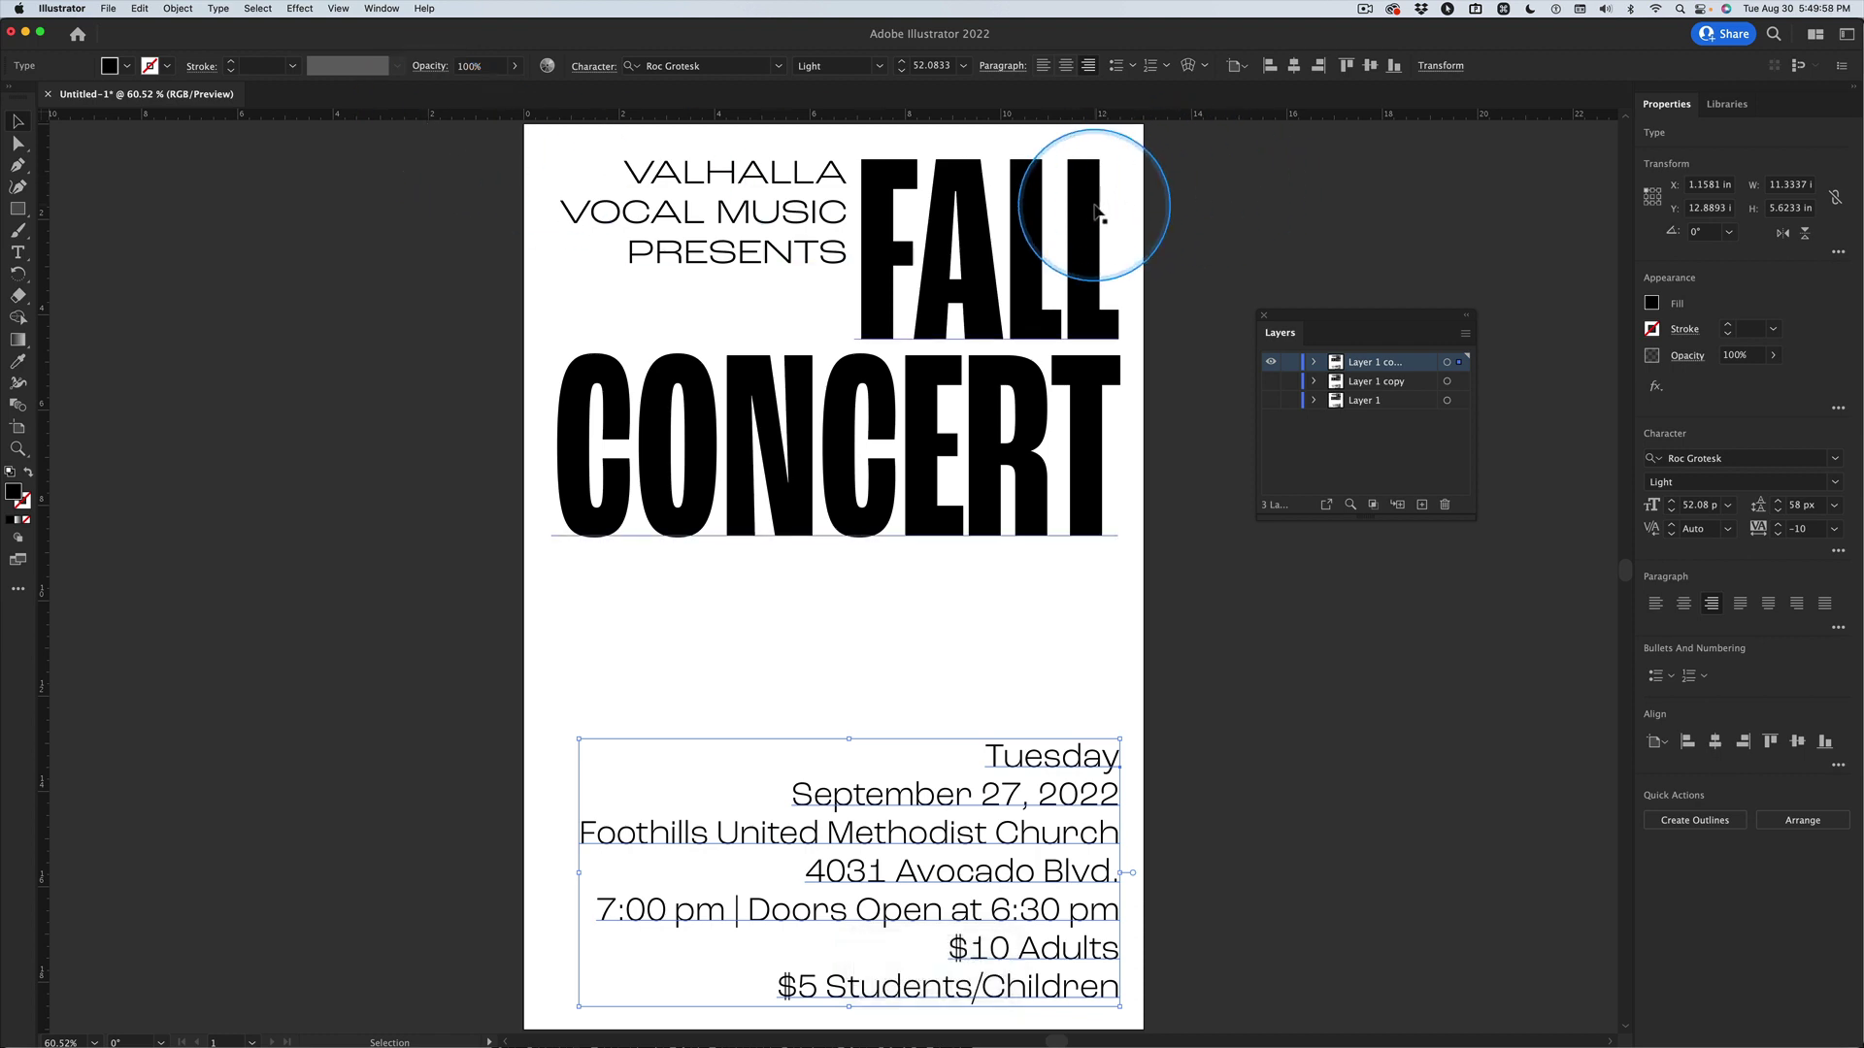
pyautogui.press('super')
pyautogui.press('super+semicolon')
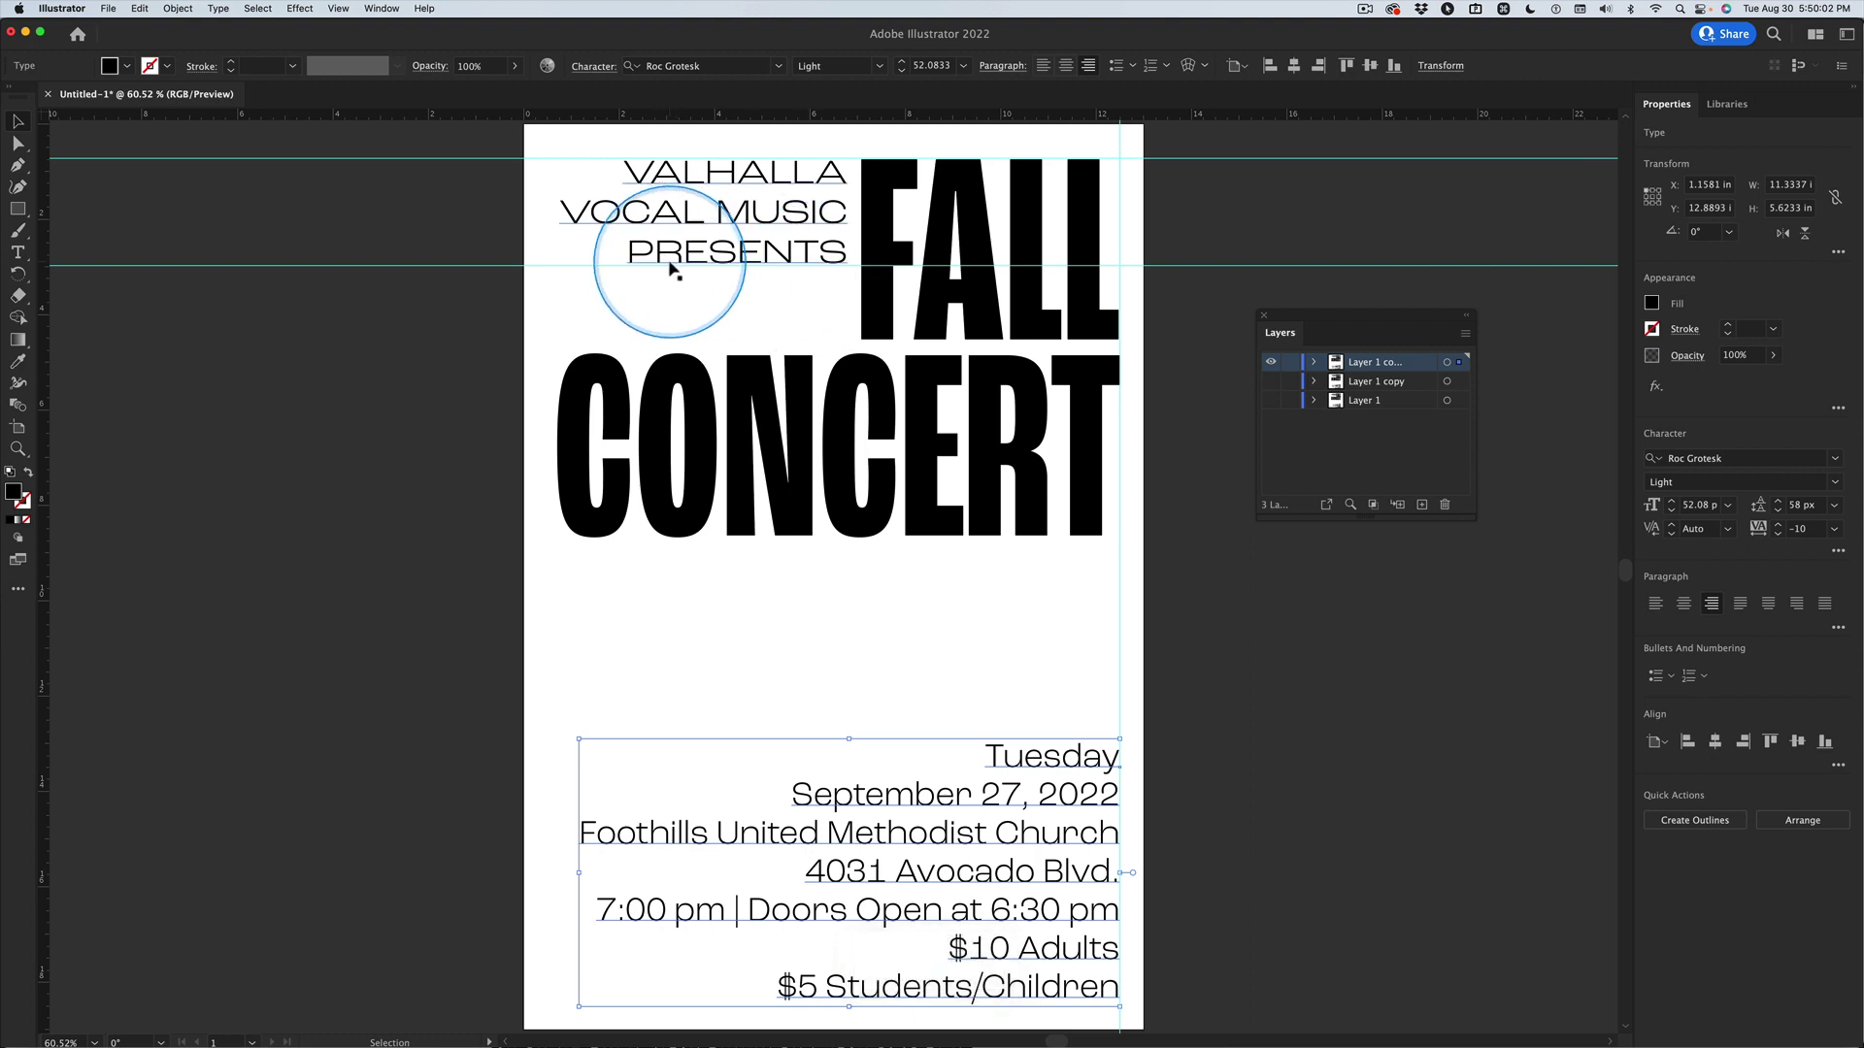
pyautogui.moveTo(370, 120); pyautogui.dragTo(476, 539)
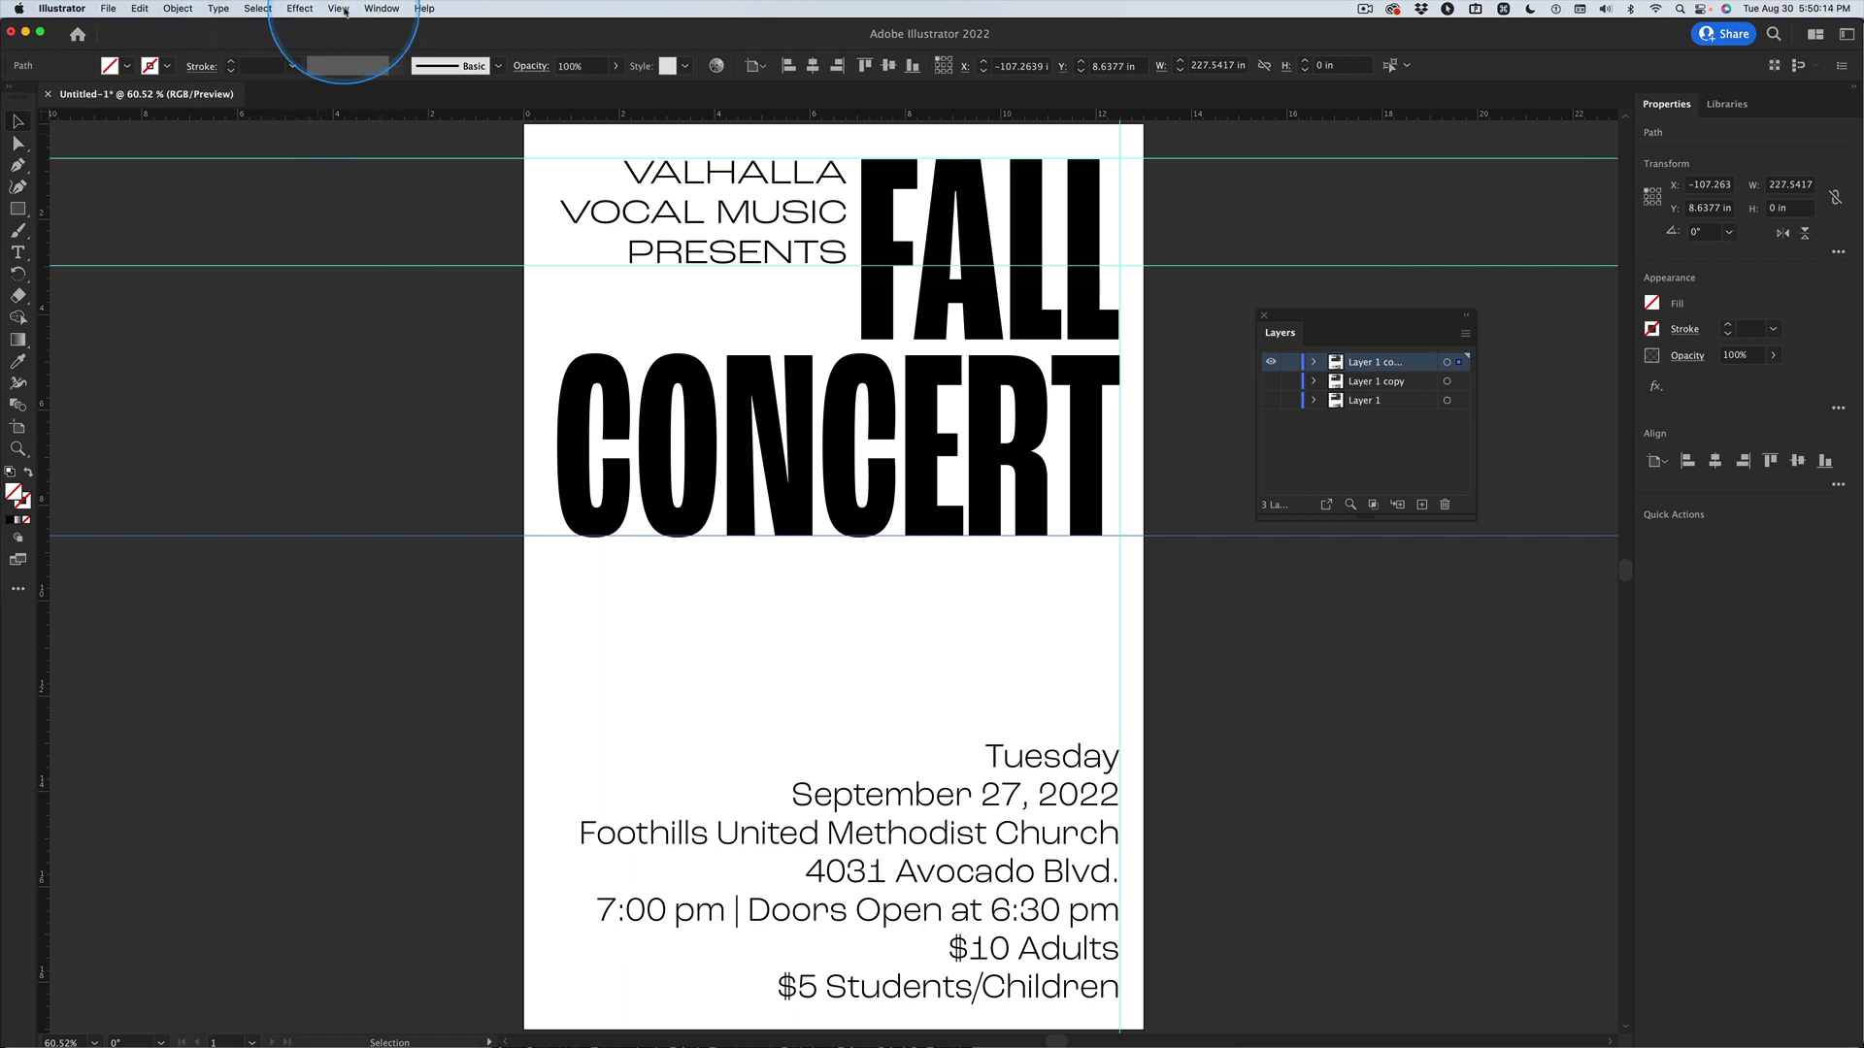
pyautogui.click(339, 8)
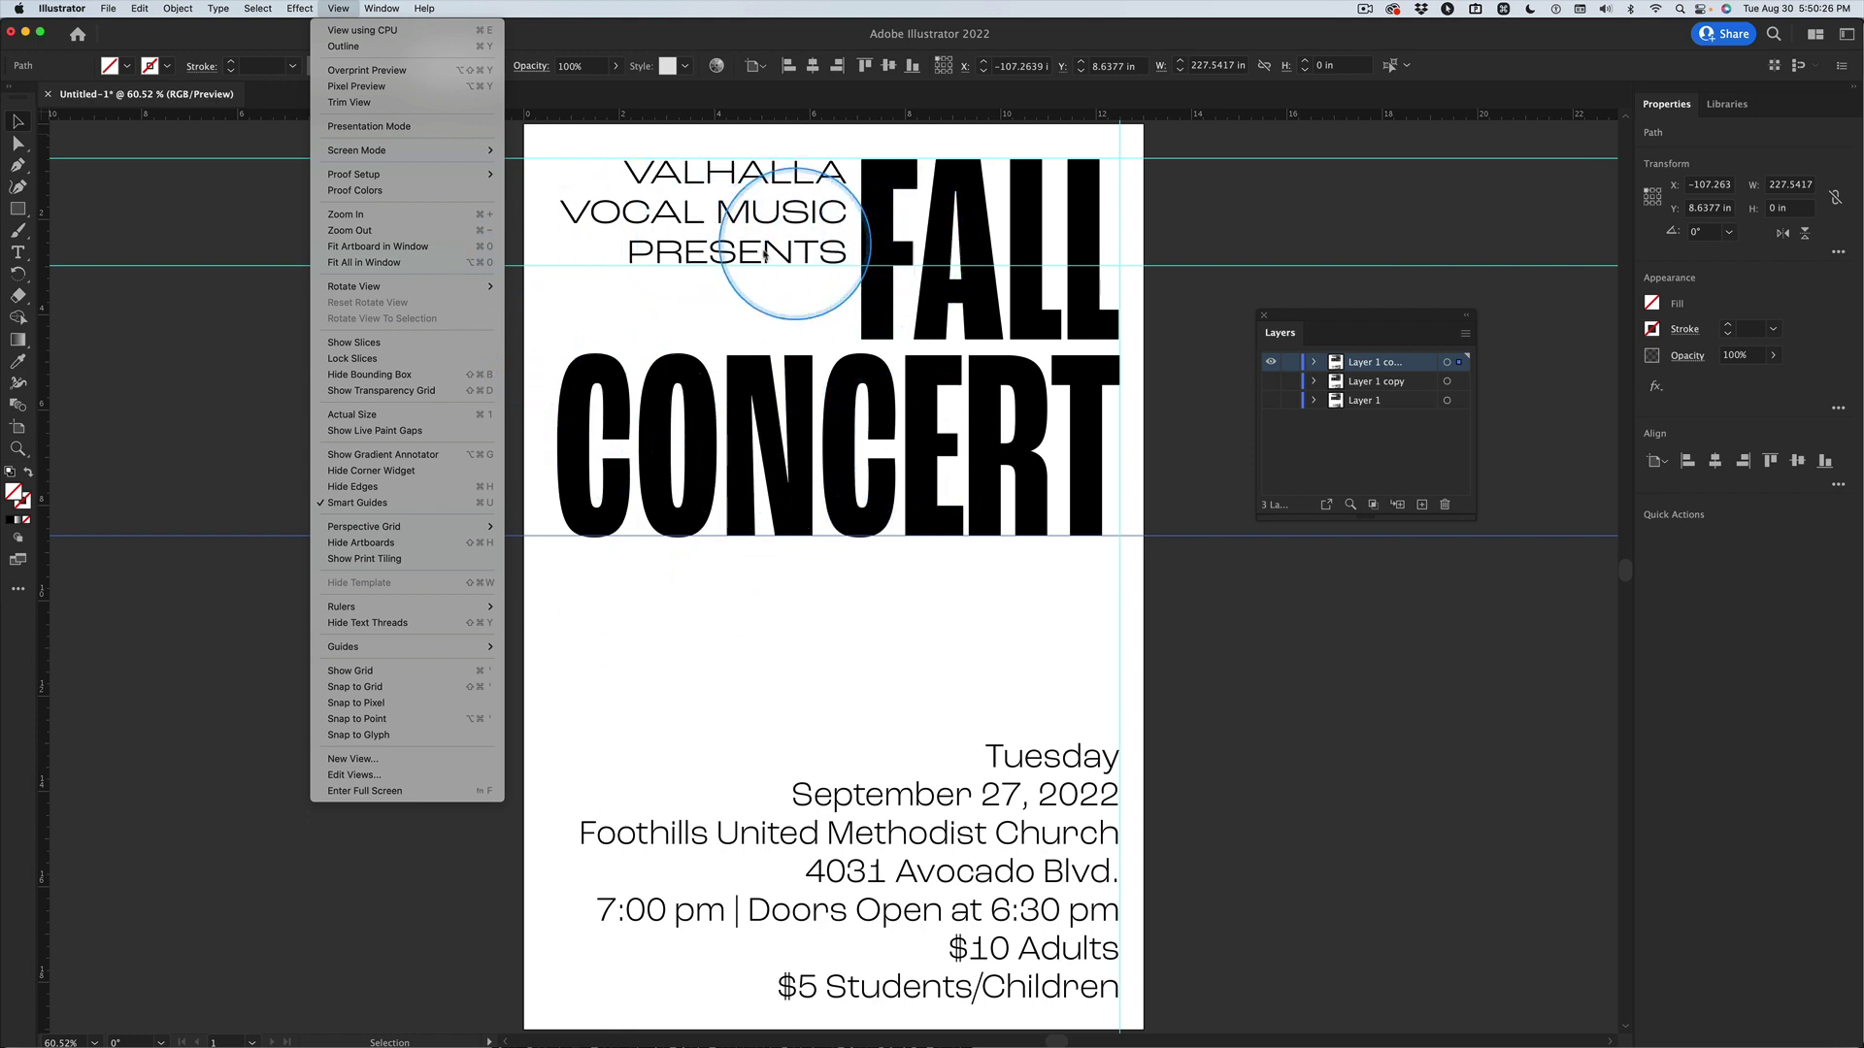
pyautogui.click(680, 238)
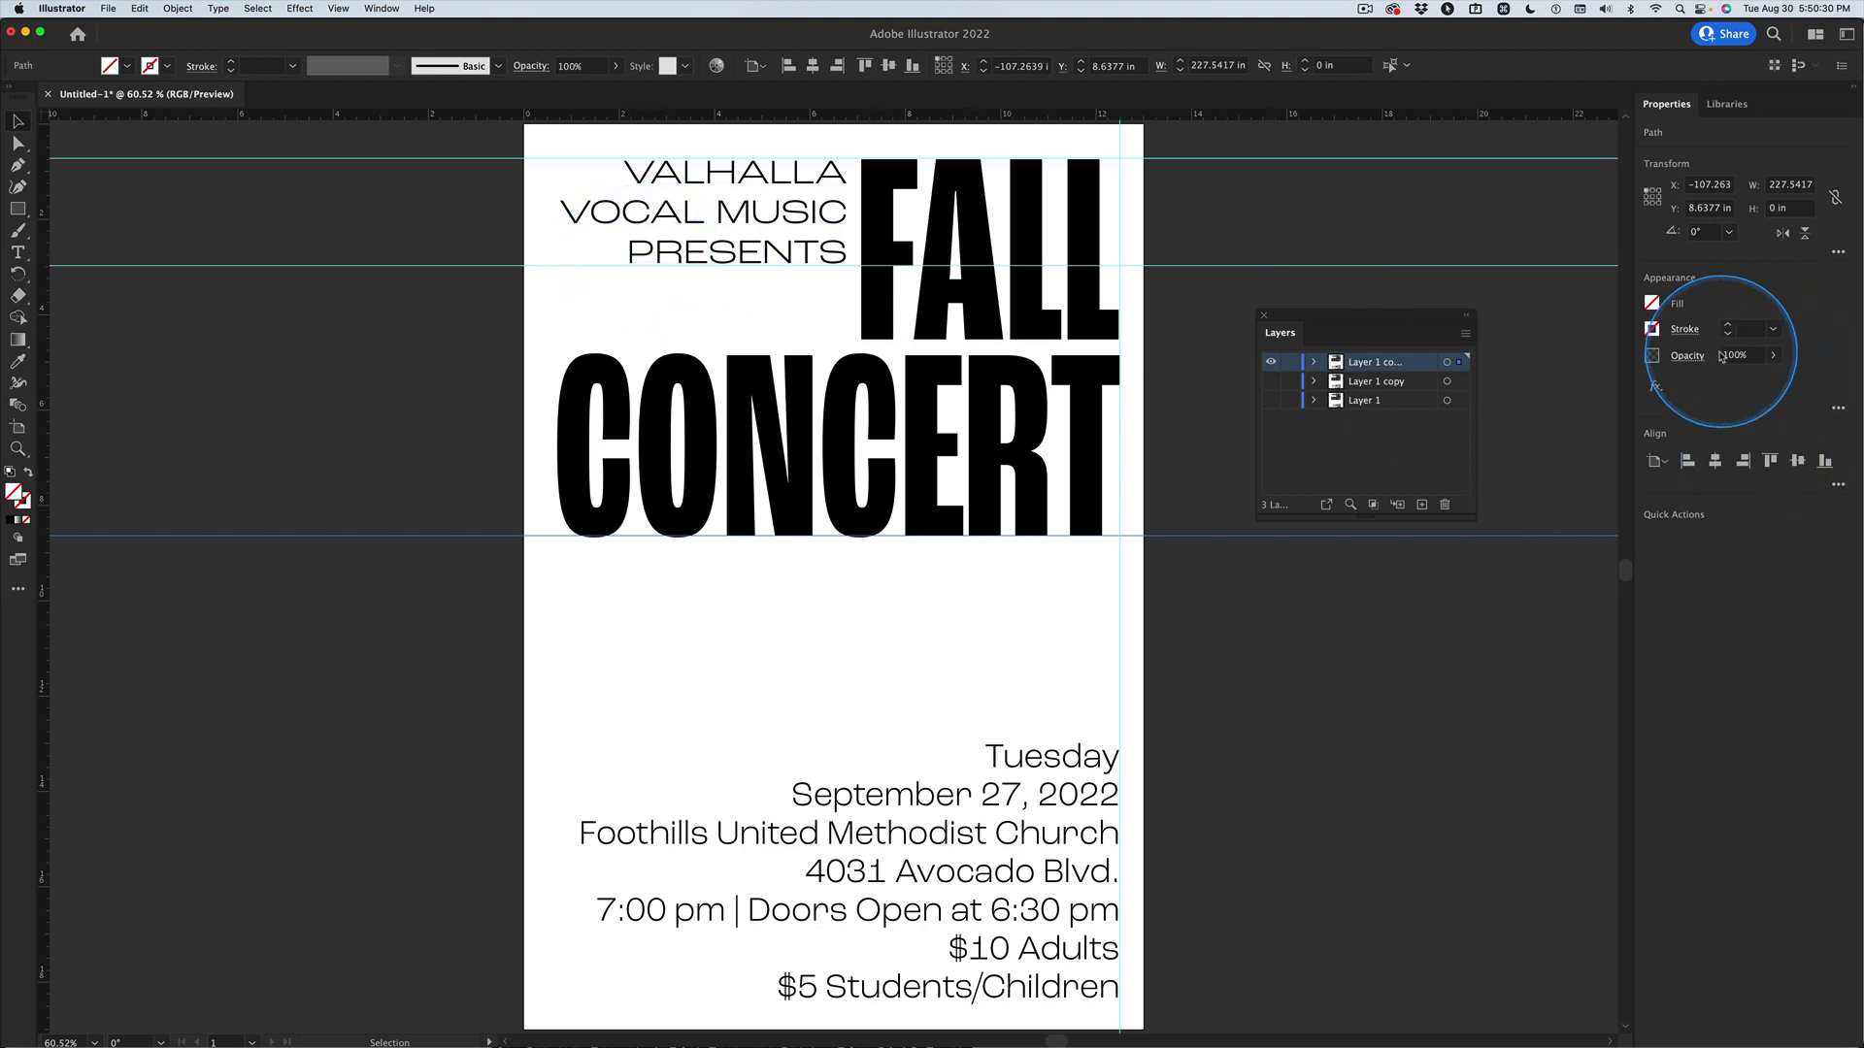
# - Set the VALHALLA VOCAL MUSIC PRESENTS leading to 61 px and hide the guides
pyautogui.click(807, 250)
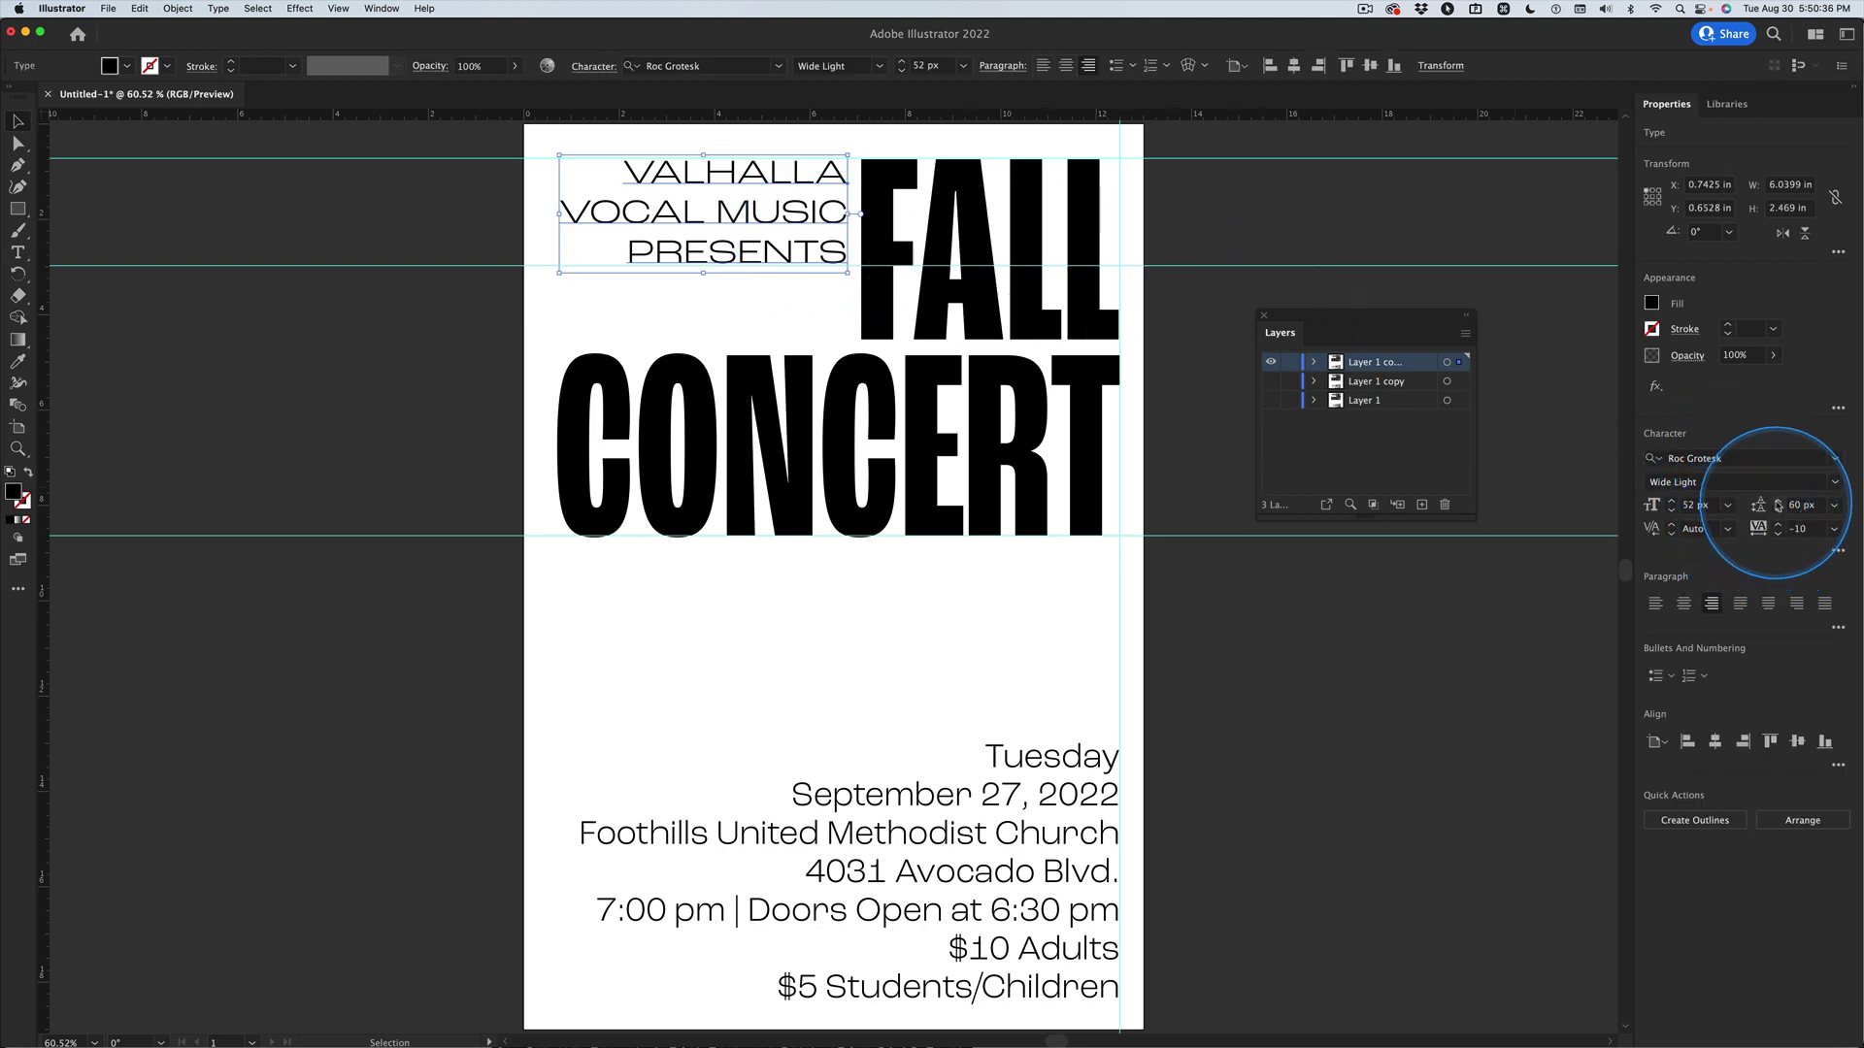
pyautogui.click(1778, 503)
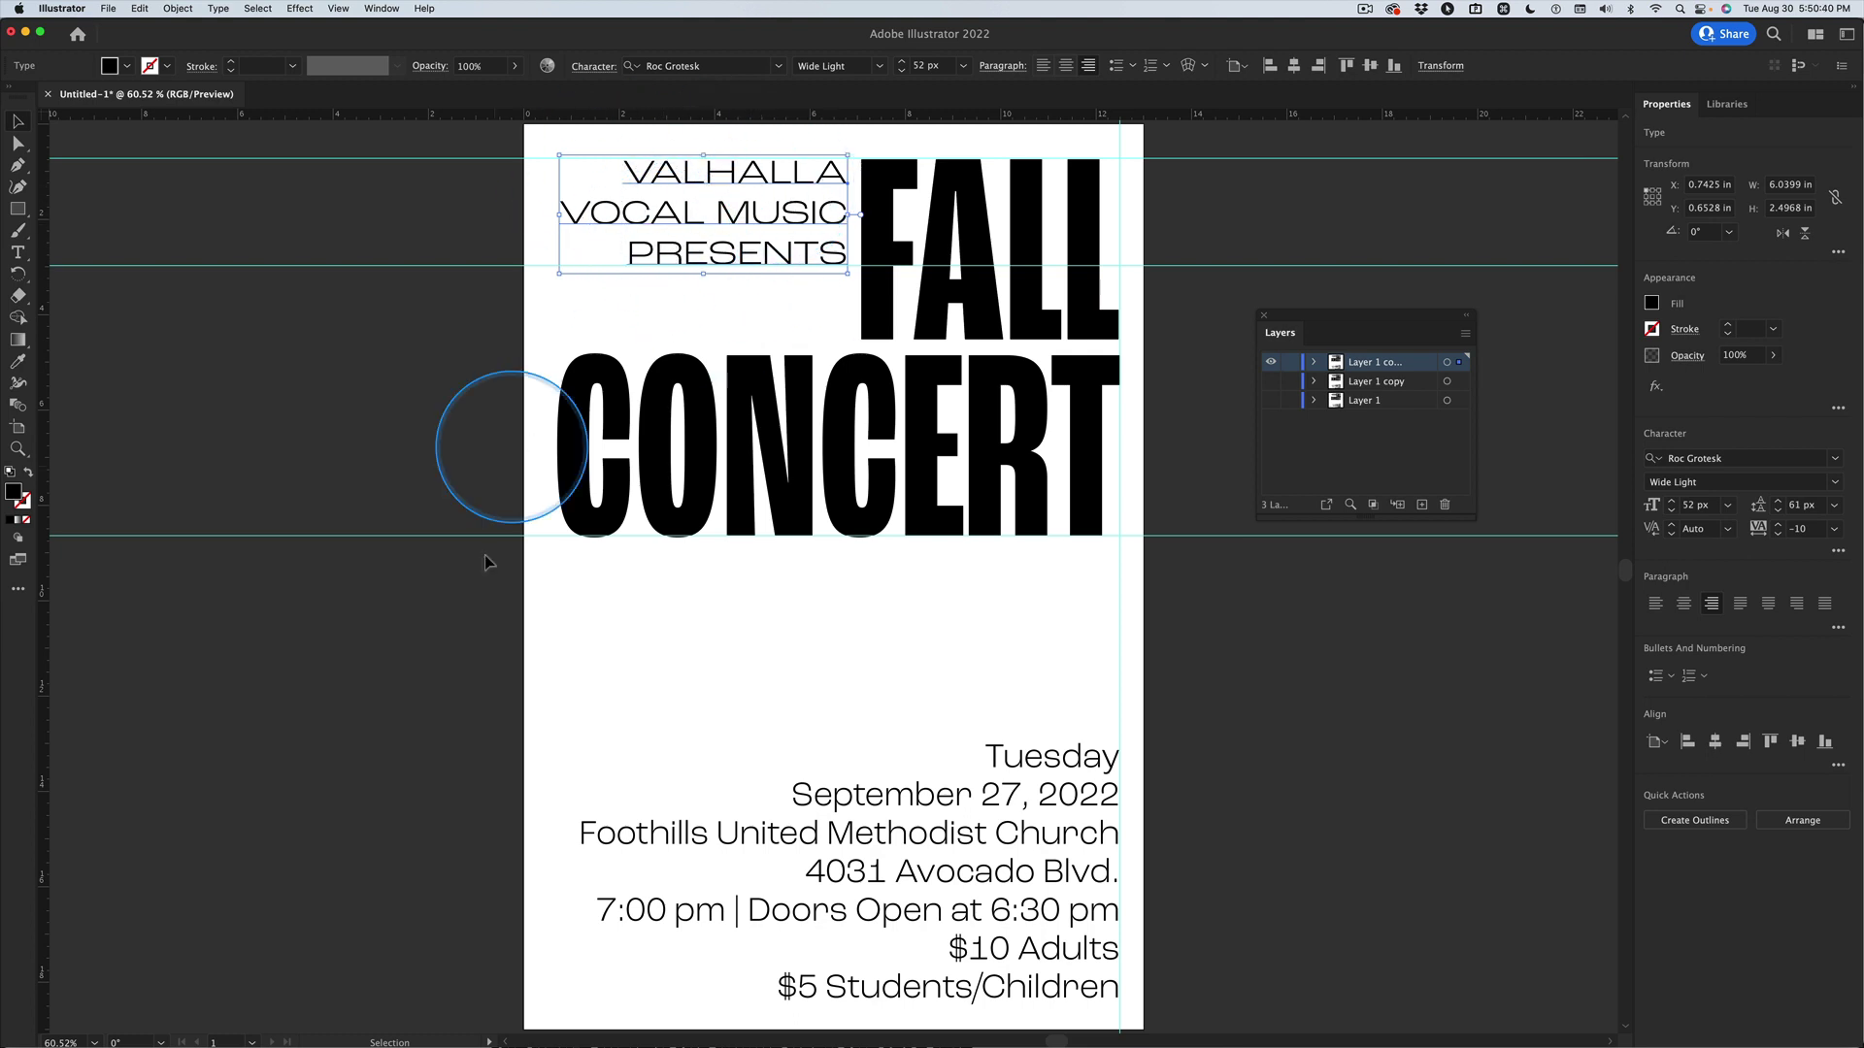
pyautogui.click(379, 621)
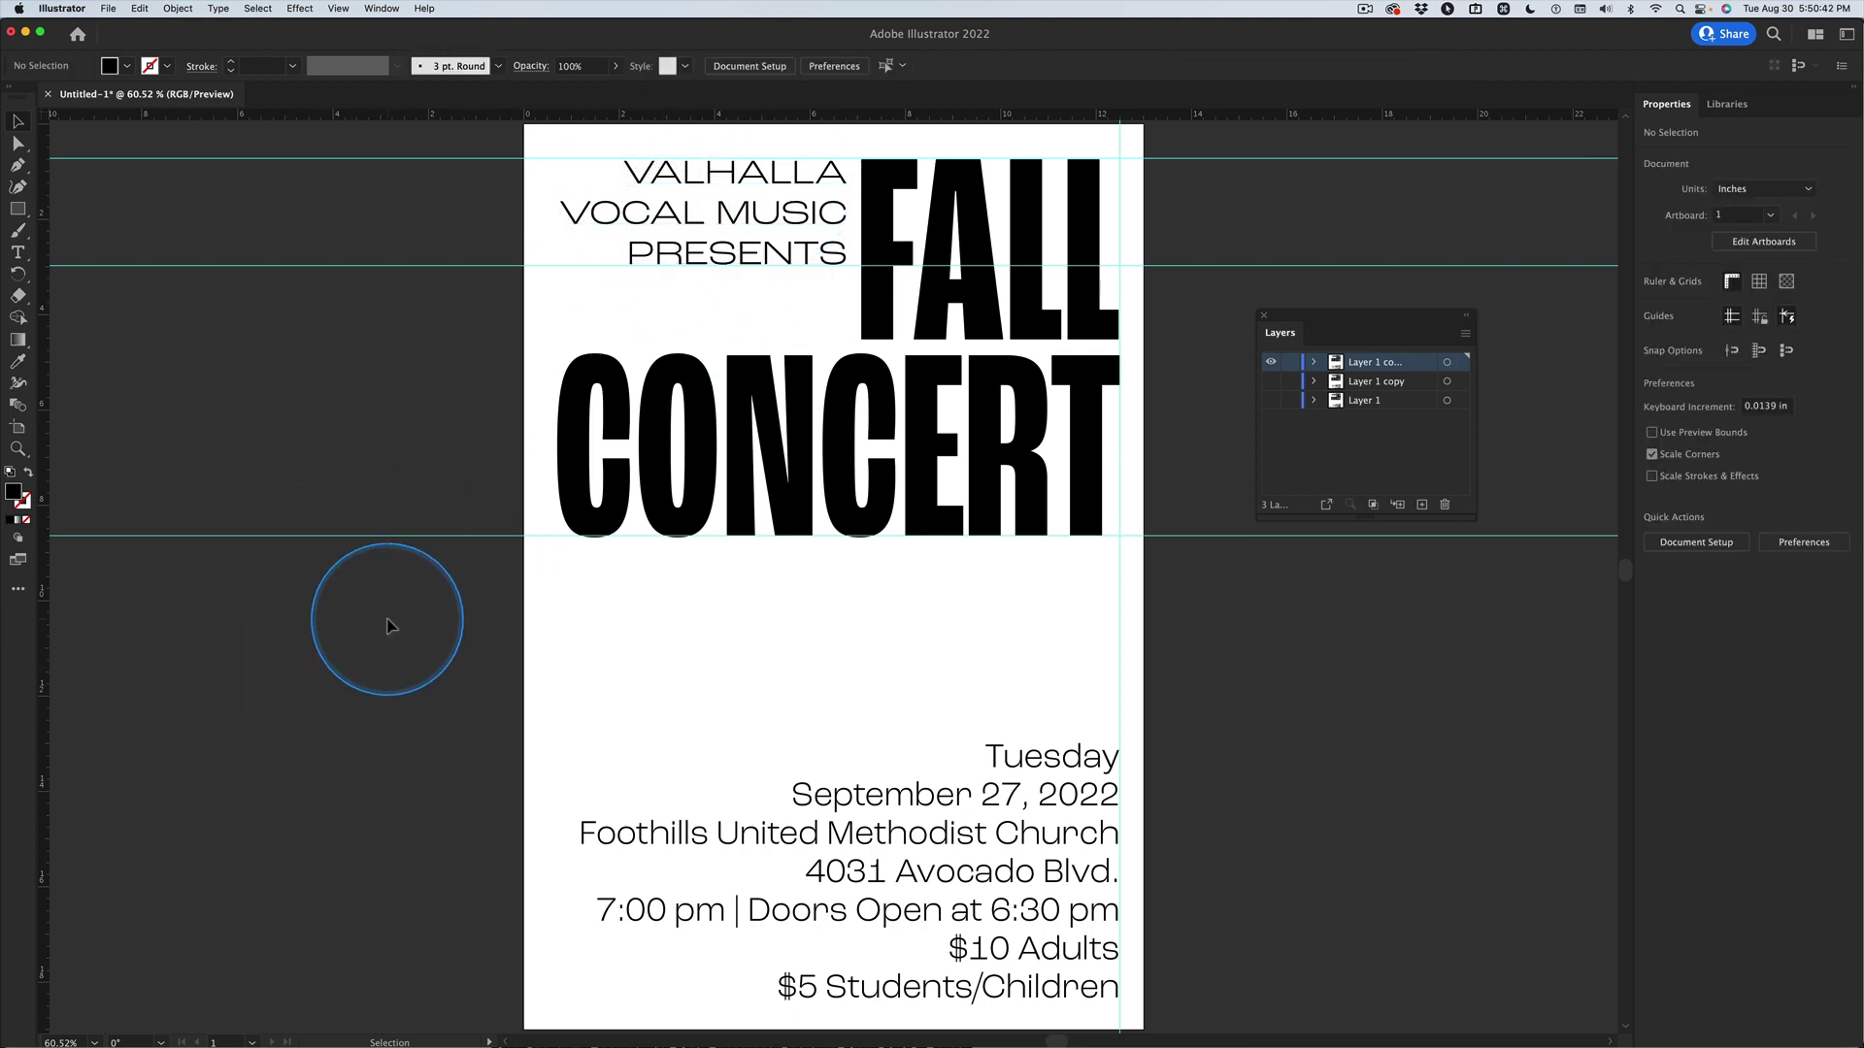
pyautogui.press('super+semicolon')
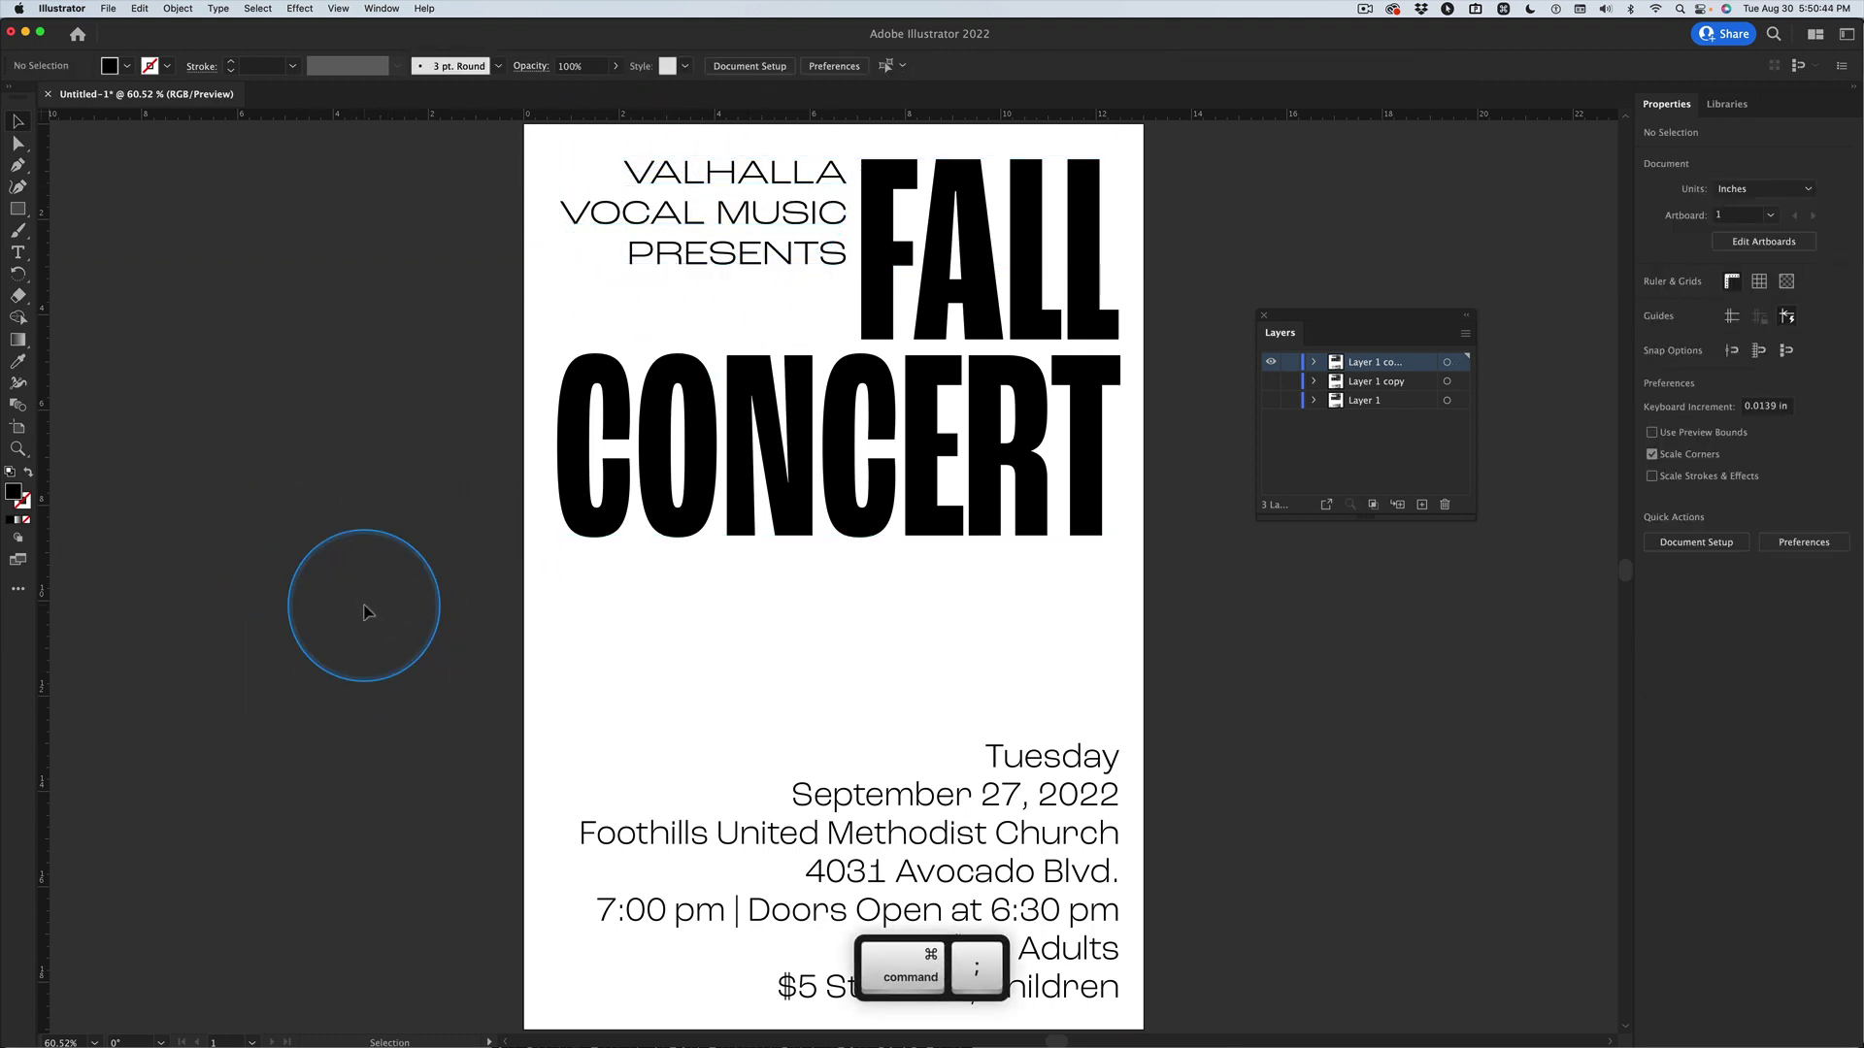